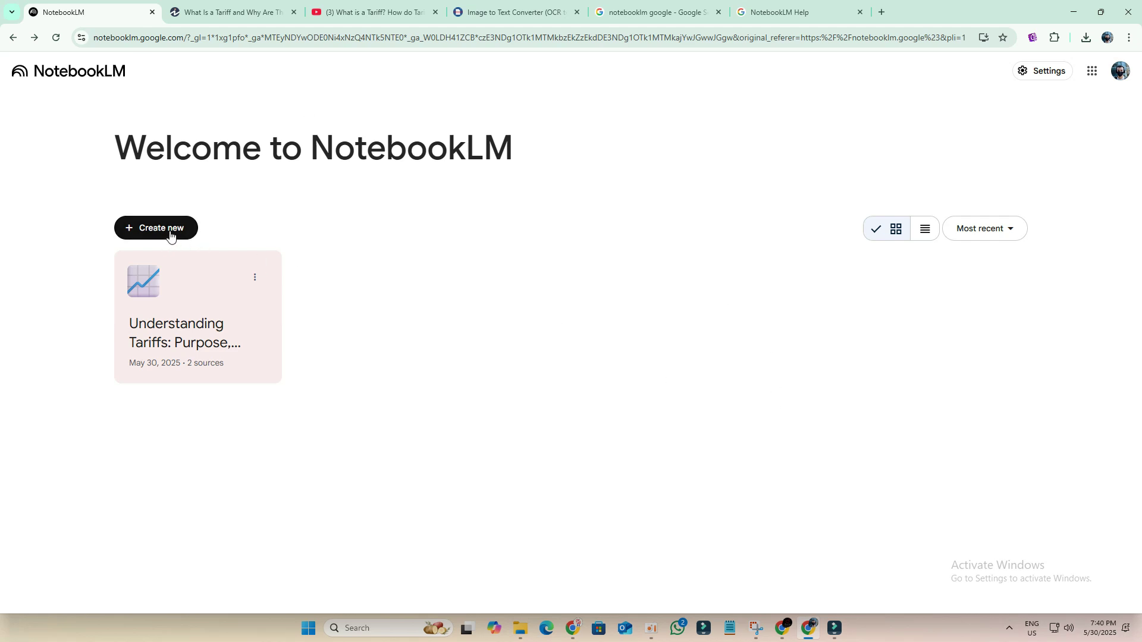
Create a new notebook and copy the Investopedia 'What Is a Tariff' article's web address
{"action": "left_click", "coordinate": [169, 234]}
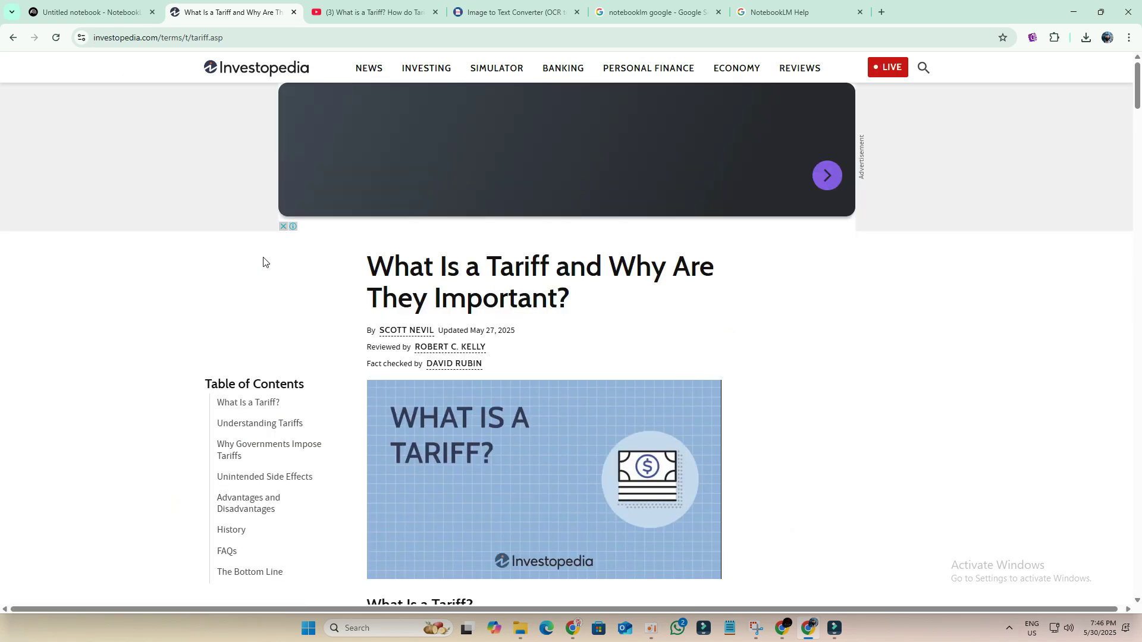
{"action": "left_click", "coordinate": [205, 38]}
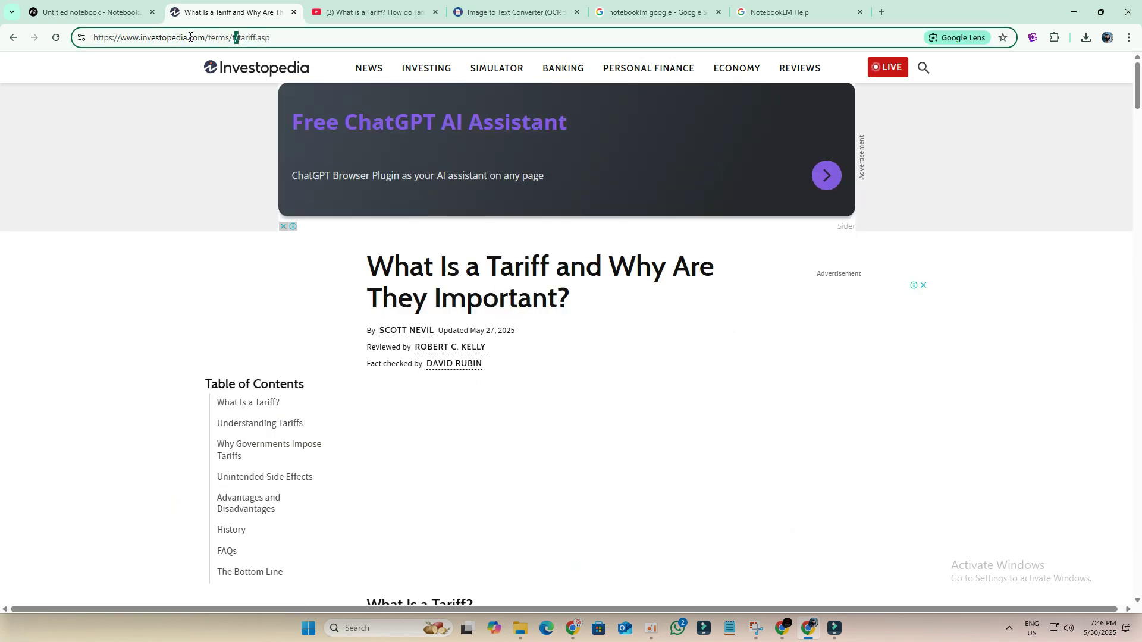
{"action": "right_click", "coordinate": [189, 37]}
{"action": "left_click", "coordinate": [231, 150]}
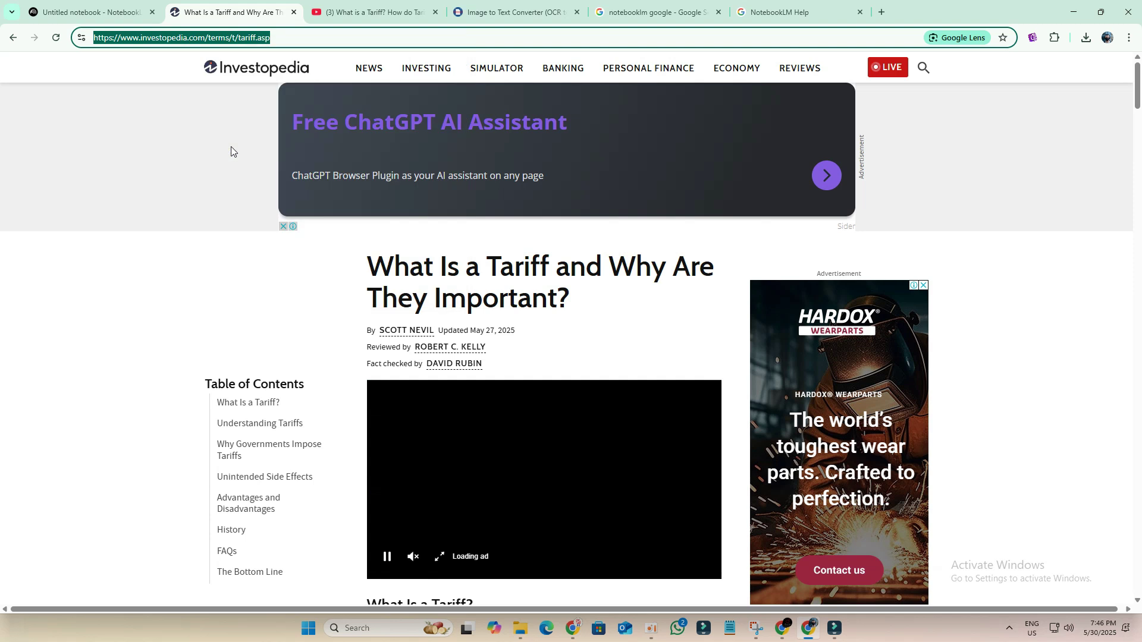
Paste the Investopedia article link into the new notebook as a Website source
{"action": "left_click", "coordinate": [89, 12]}
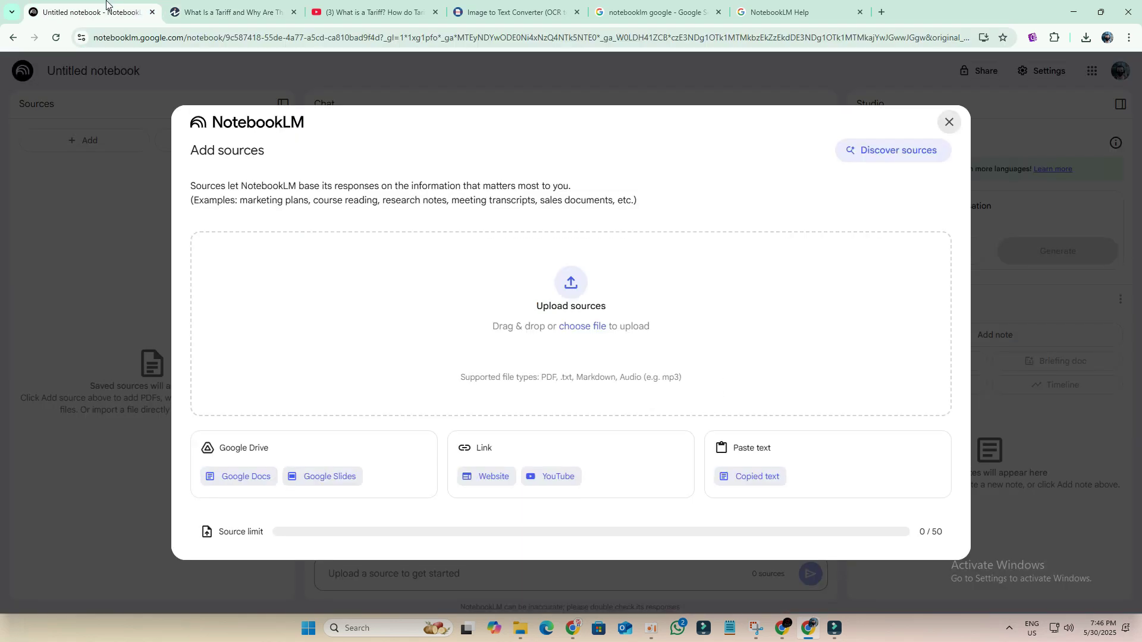
{"action": "left_click", "coordinate": [489, 476]}
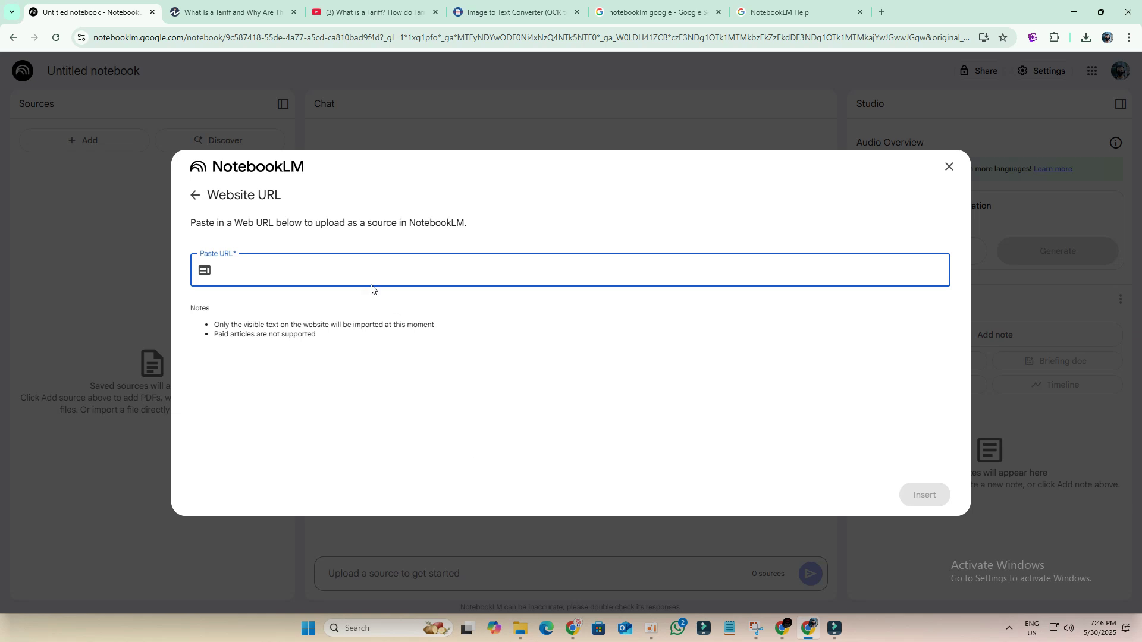
{"action": "right_click", "coordinate": [332, 269]}
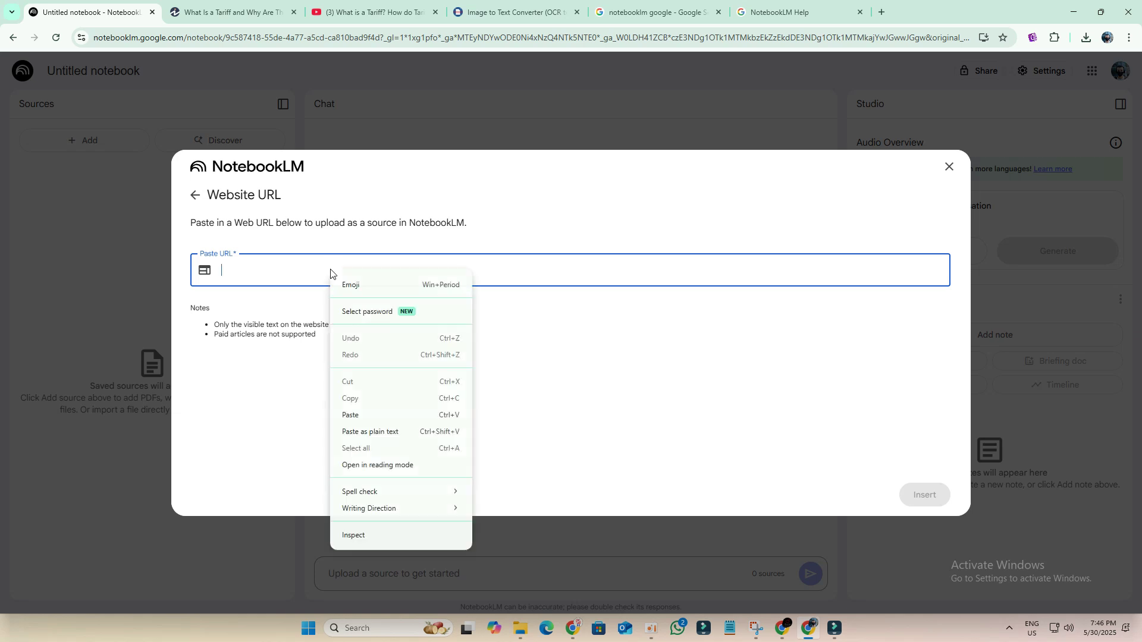
{"action": "left_click", "coordinate": [373, 416]}
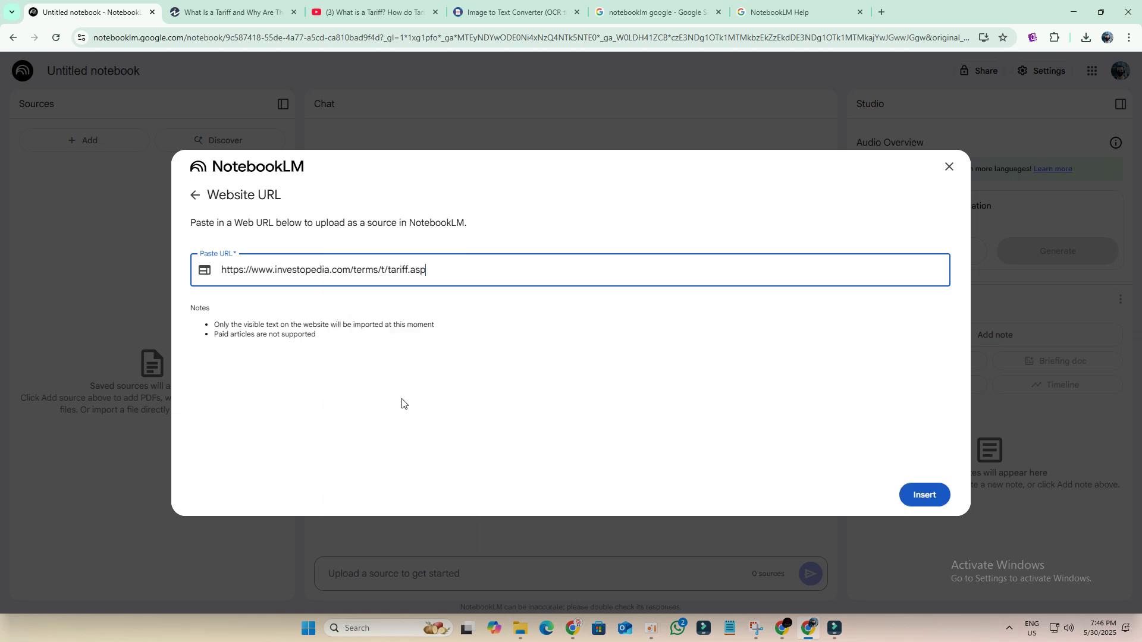
{"action": "left_click", "coordinate": [928, 496]}
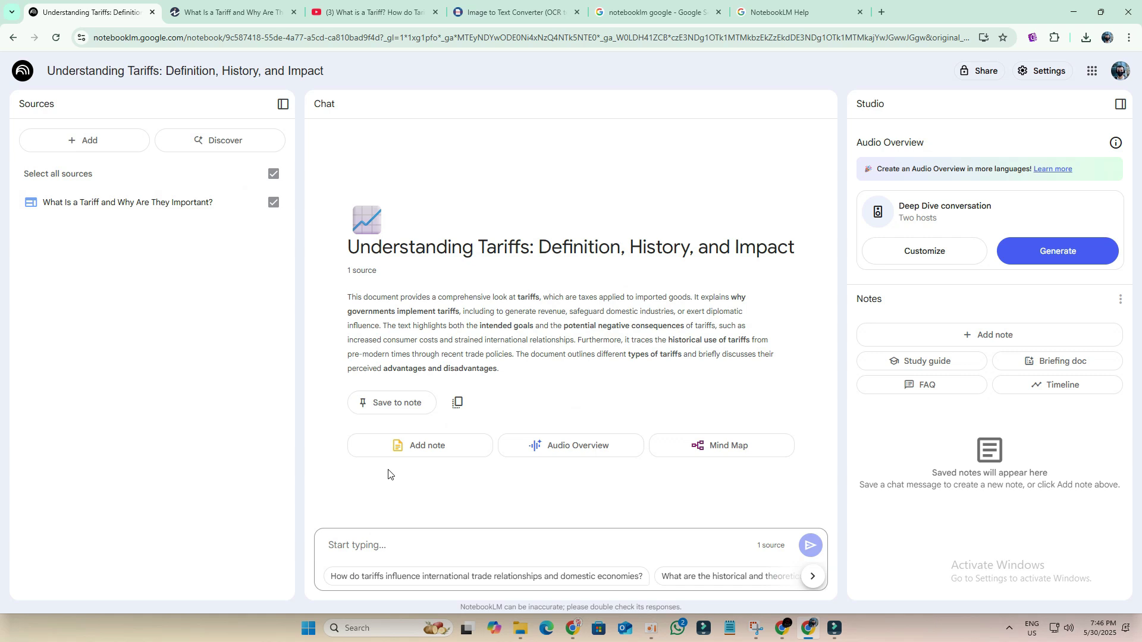
Copy the share link of YouTube's 'What is a Tariff? How do Tariffs Work?' video
{"action": "left_click", "coordinate": [374, 12]}
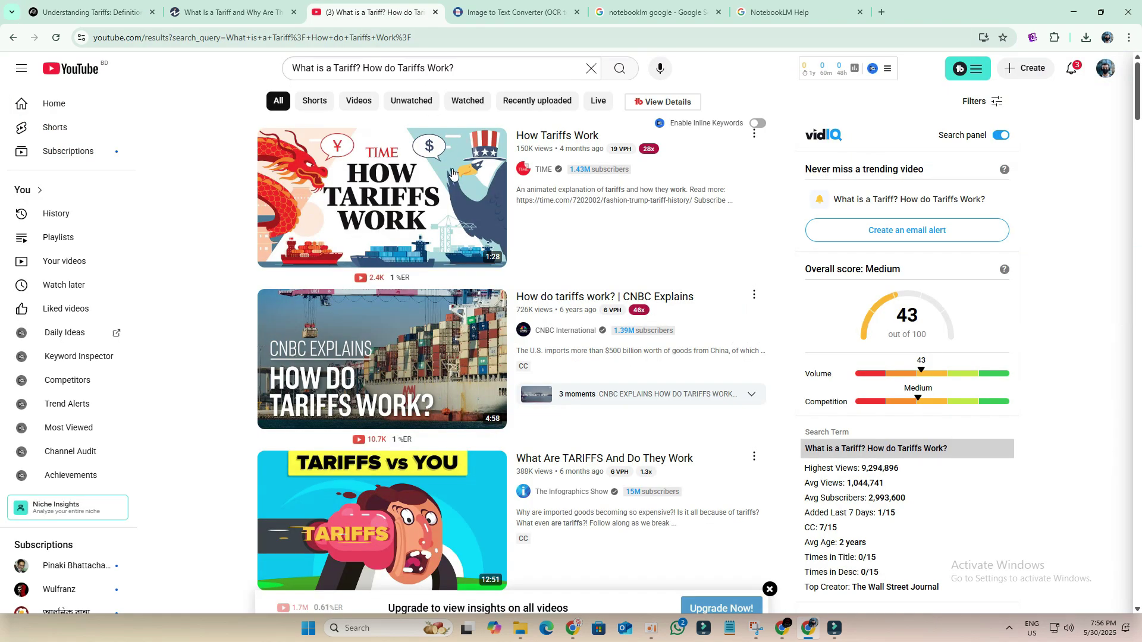
{"action": "scroll", "coordinate": [457, 267], "scroll_direction": "down", "scroll_amount": 4}
{"action": "scroll", "coordinate": [457, 224], "scroll_direction": "down", "scroll_amount": 4}
{"action": "scroll", "coordinate": [457, 197], "scroll_direction": "down", "scroll_amount": 2}
{"action": "scroll", "coordinate": [458, 197], "scroll_direction": "down", "scroll_amount": 3}
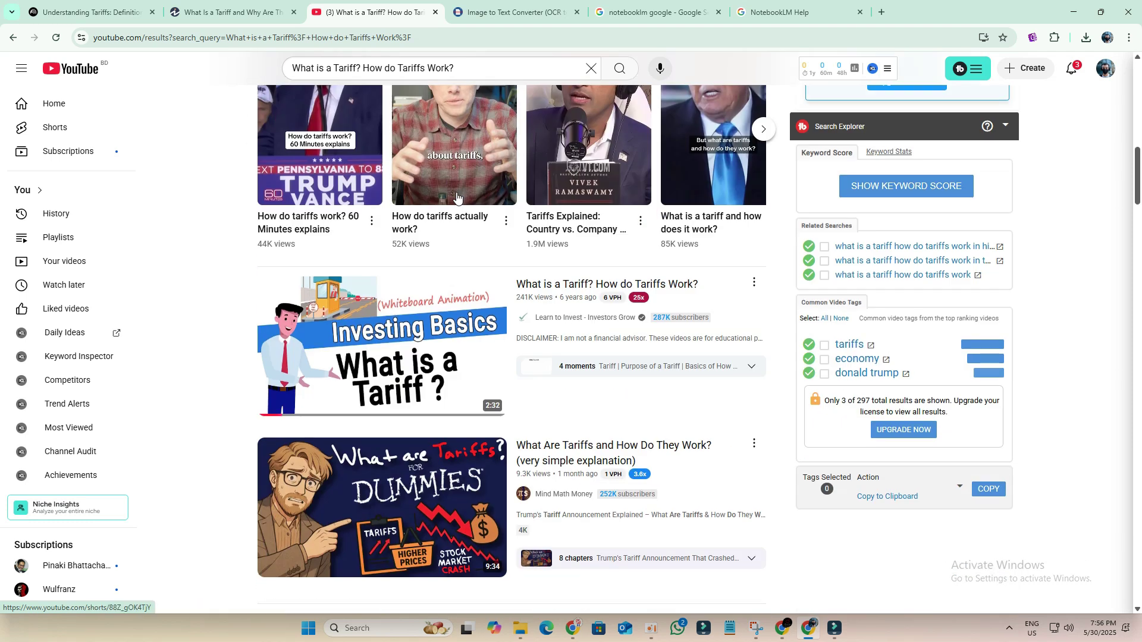
{"action": "scroll", "coordinate": [458, 223], "scroll_direction": "down", "scroll_amount": 2}
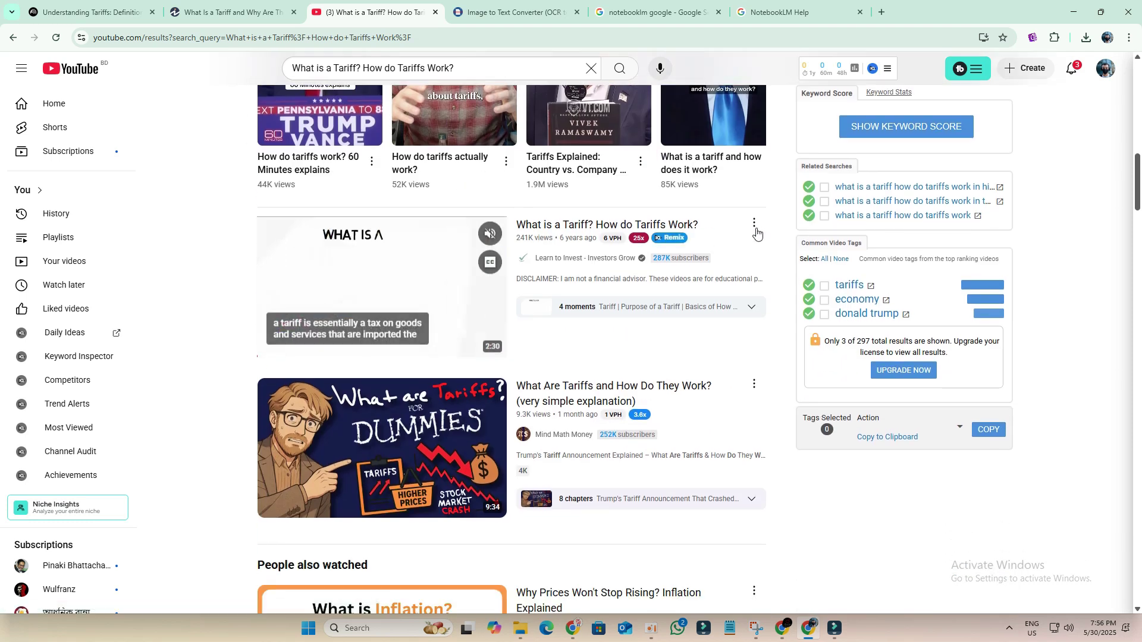
{"action": "left_click", "coordinate": [753, 223]}
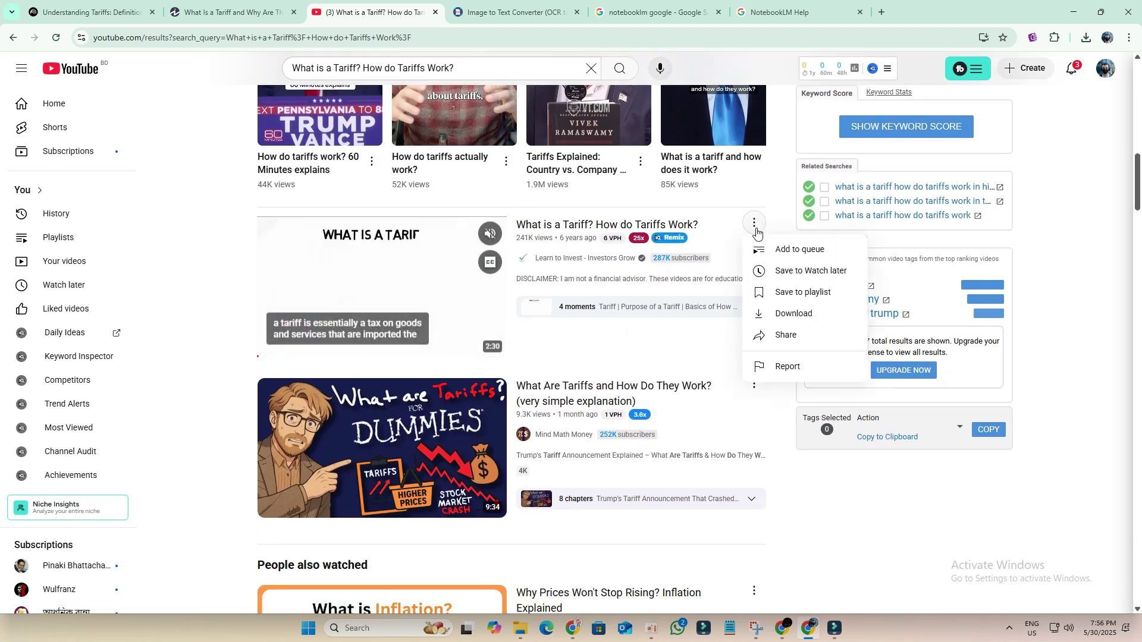
{"action": "left_click", "coordinate": [784, 335]}
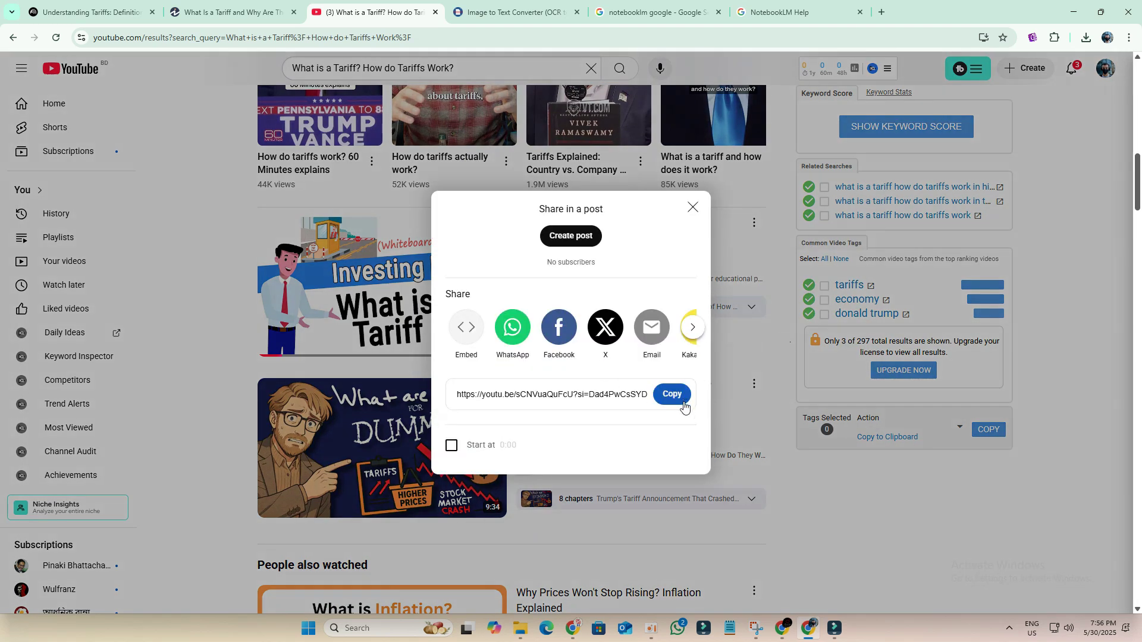
{"action": "left_click", "coordinate": [674, 394]}
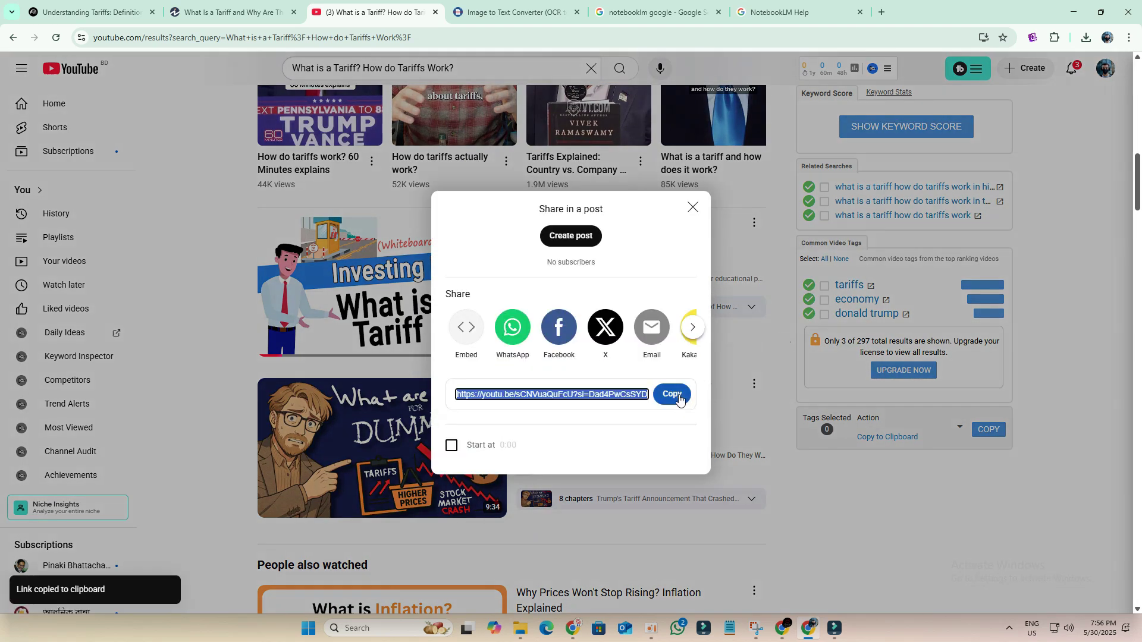
{"action": "left_click", "coordinate": [90, 12]}
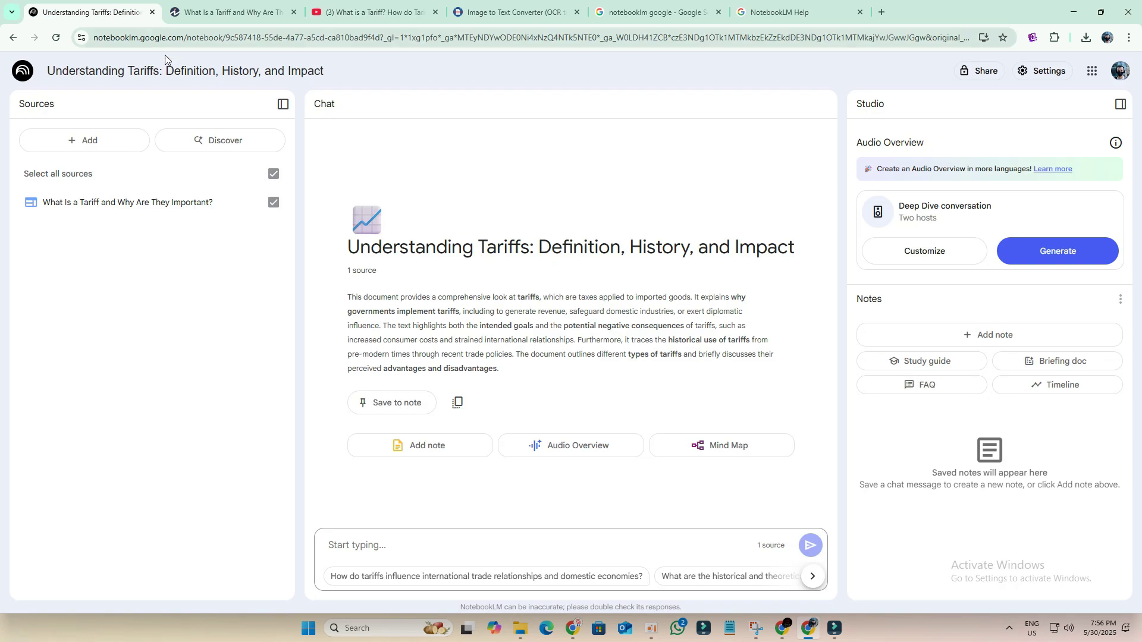
Paste the copied tariff video link into the notebook as a YouTube source
{"action": "left_click", "coordinate": [91, 143]}
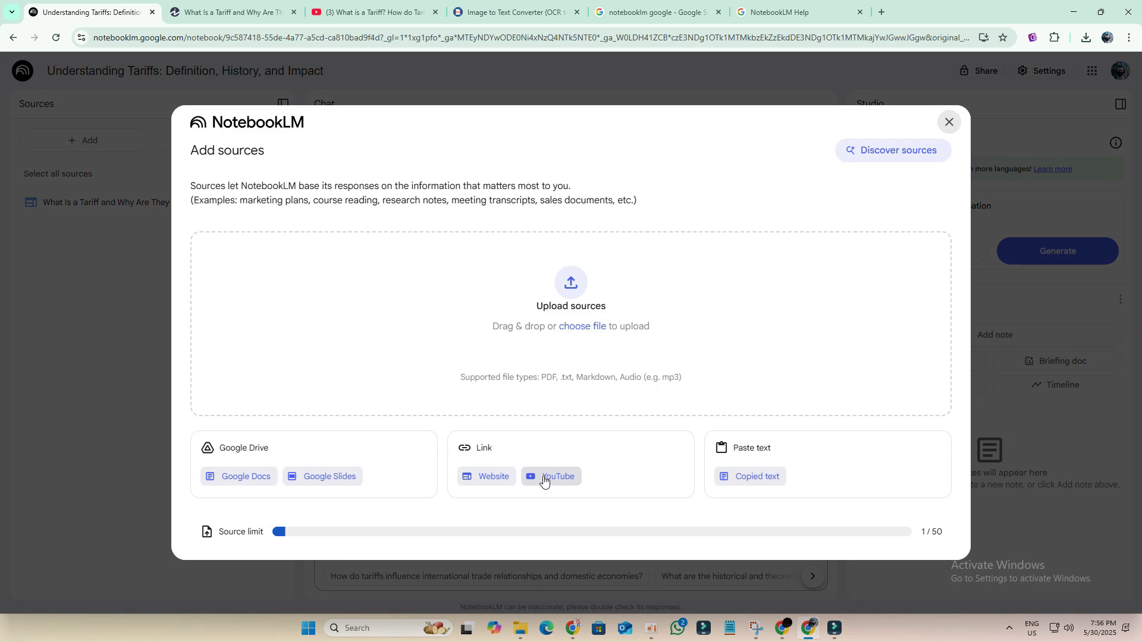
{"action": "left_click", "coordinate": [551, 476]}
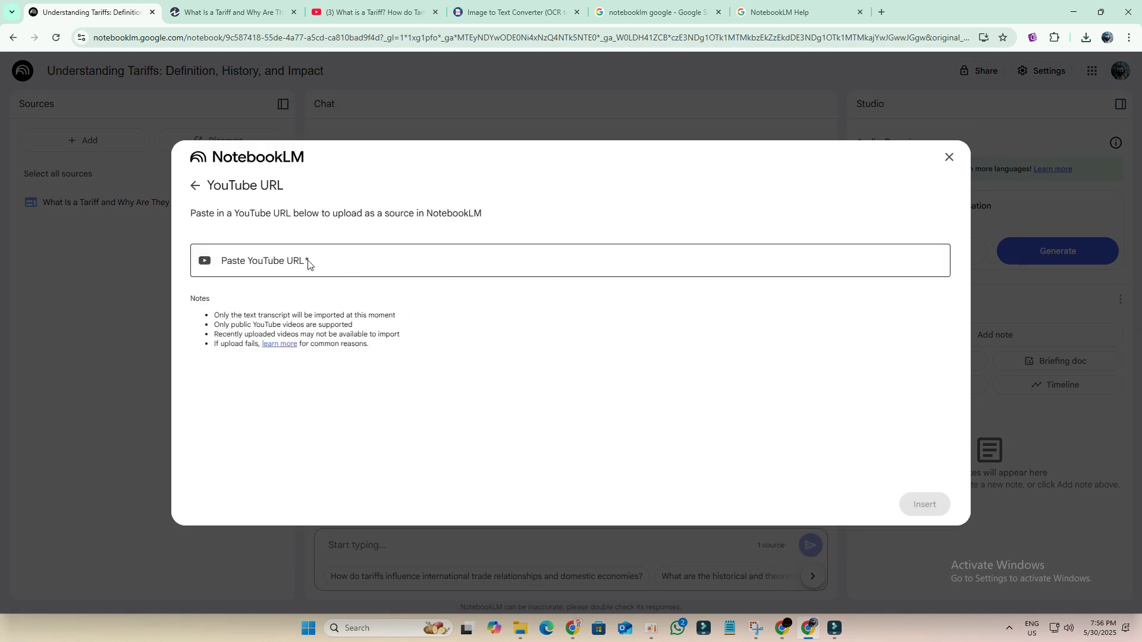
{"action": "left_click", "coordinate": [323, 261]}
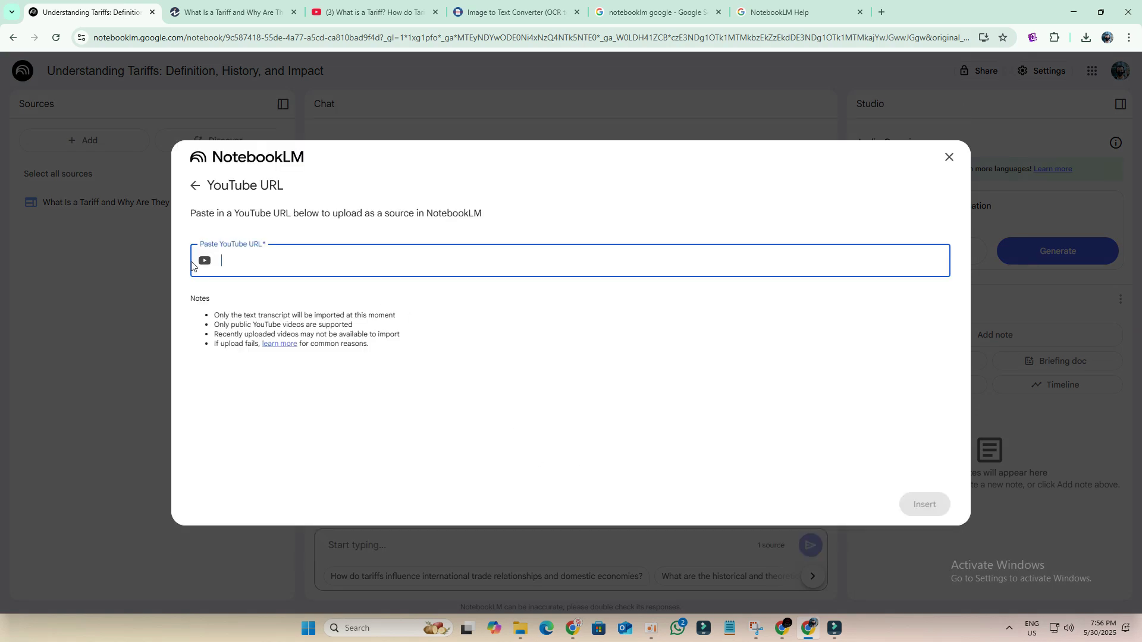
{"action": "key", "text": "ctrl+v"}
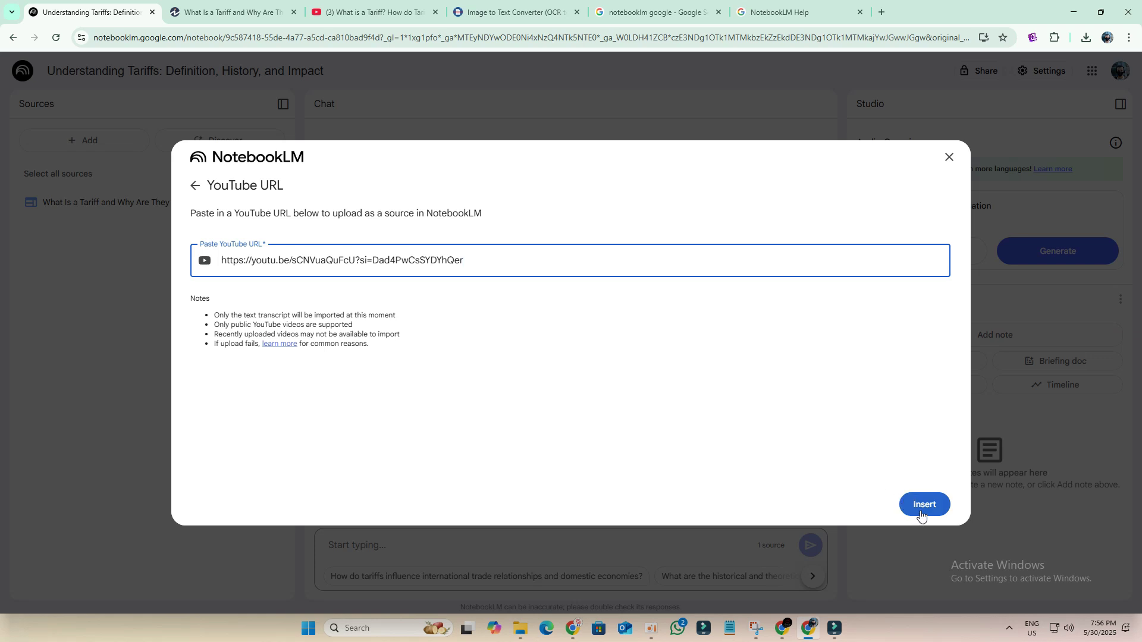
{"action": "left_click", "coordinate": [923, 505]}
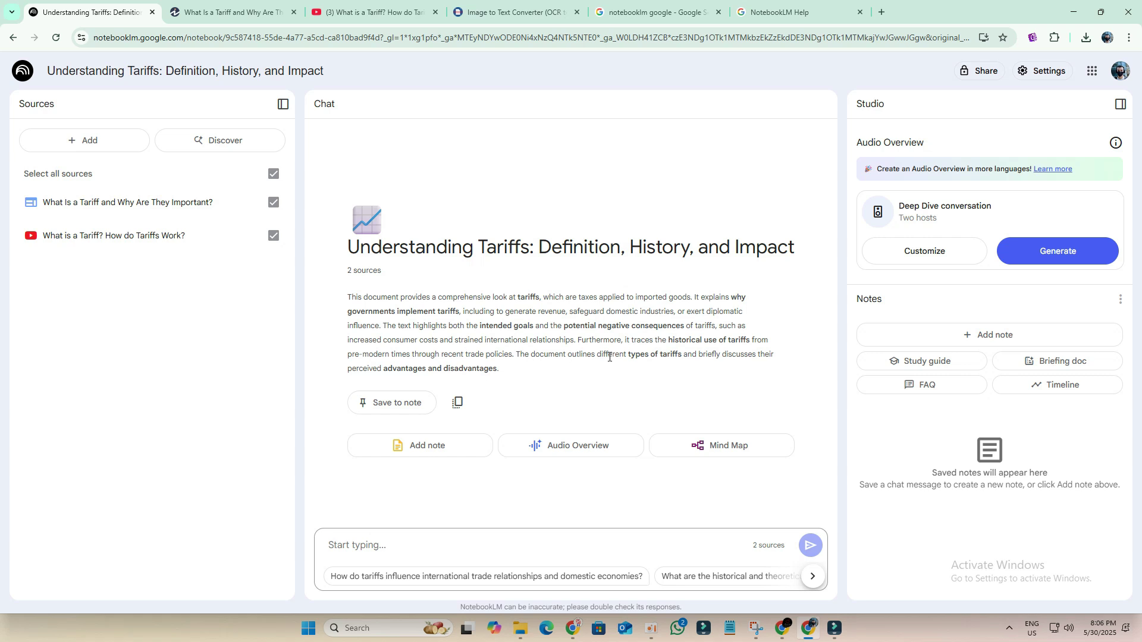
Generate a mind map from both sources and open 'A Deep Dive Into Tariffs' in Notes
{"action": "left_click", "coordinate": [718, 450]}
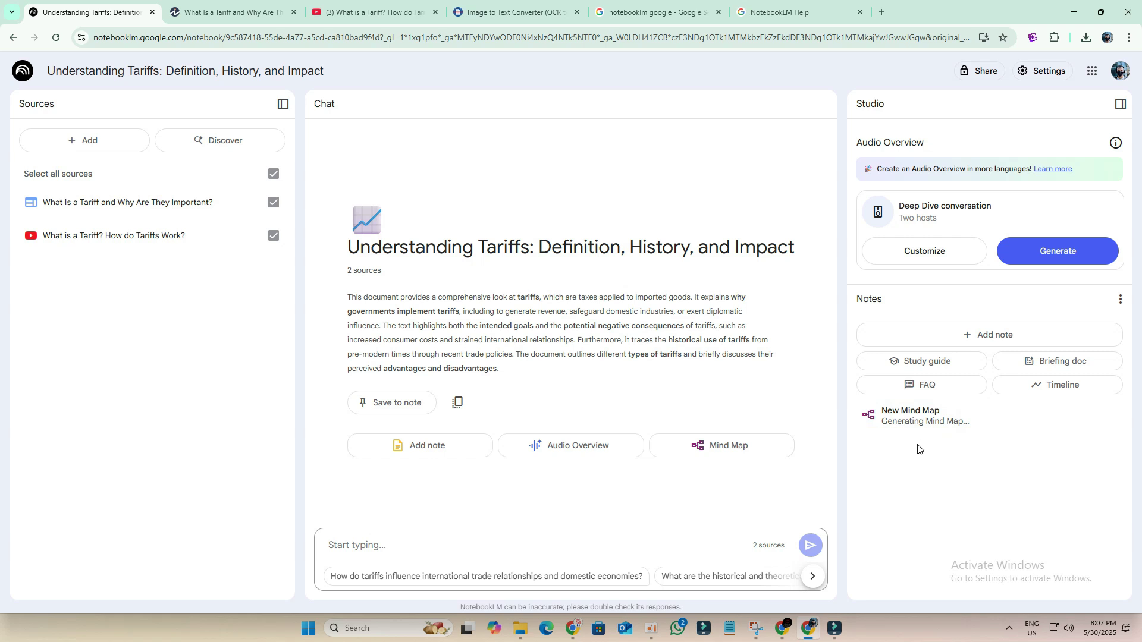
{"action": "left_click", "coordinate": [927, 419]}
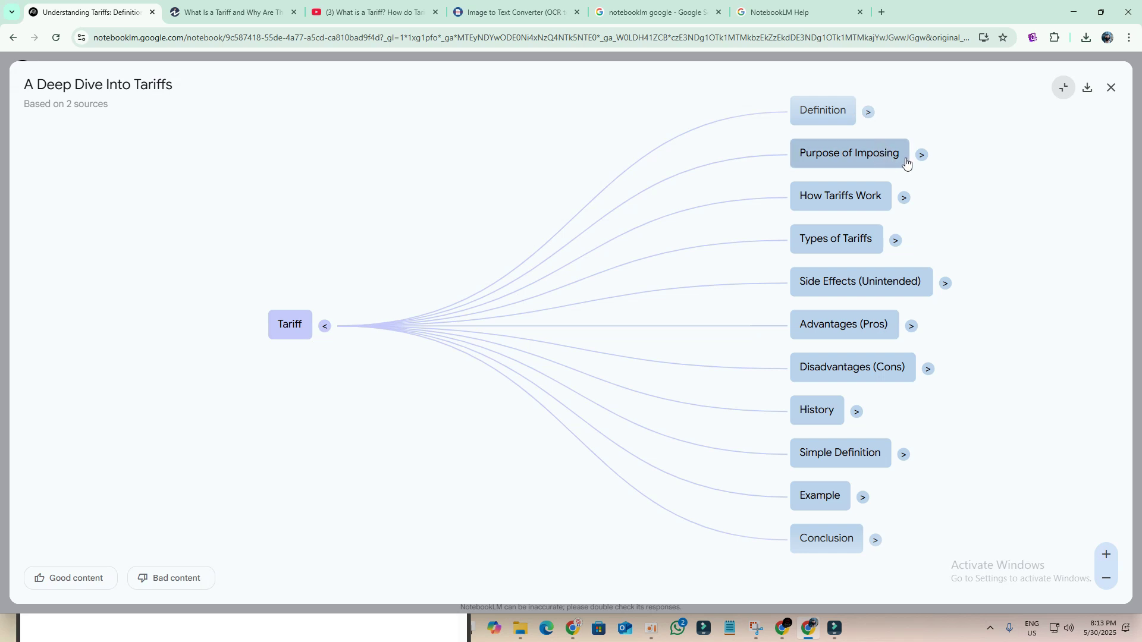
Expand the How Tariffs Work and Side Effects (Unintended) branches, then close the mind map
{"action": "left_click", "coordinate": [904, 198]}
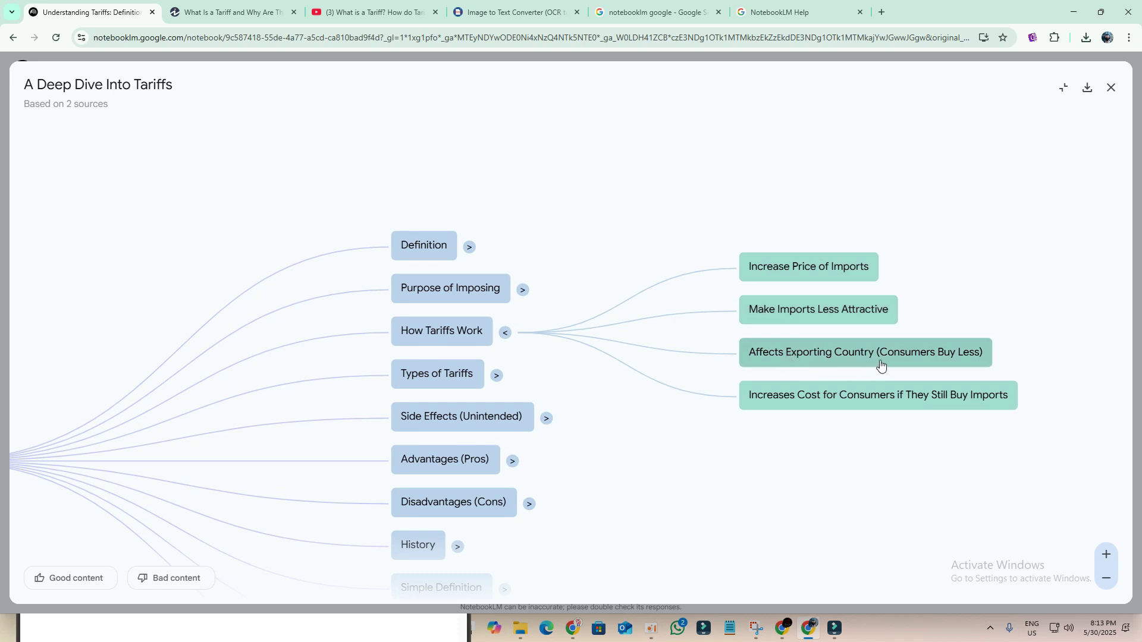
{"action": "left_click", "coordinate": [547, 419]}
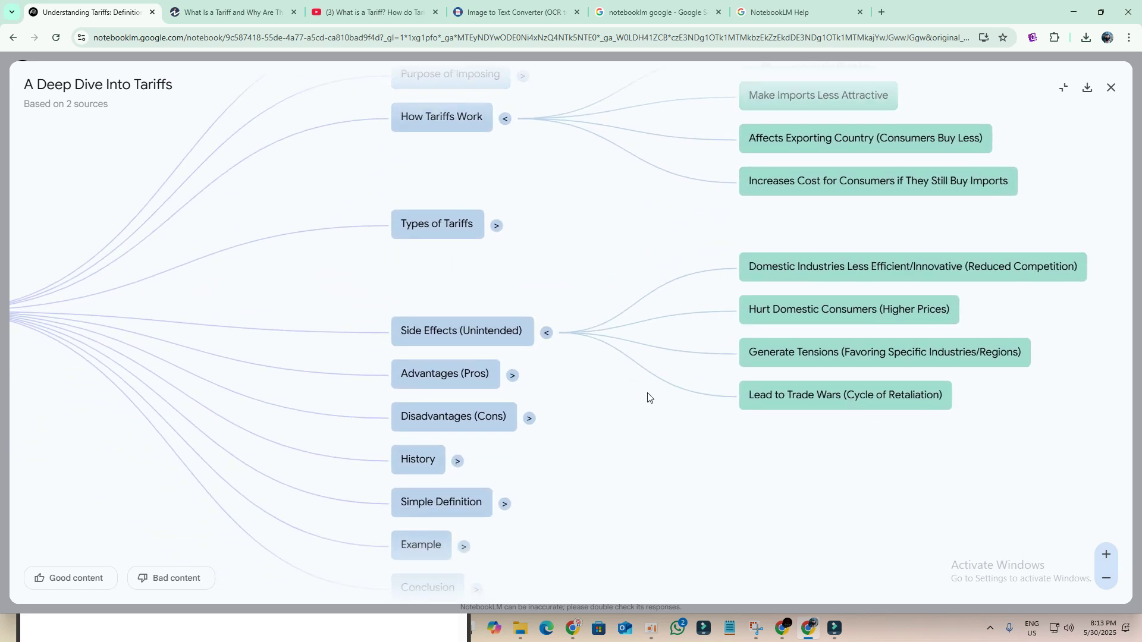
{"action": "scroll", "coordinate": [886, 331], "scroll_direction": "up", "scroll_amount": 2}
{"action": "scroll", "coordinate": [897, 307], "scroll_direction": "down", "scroll_amount": 3}
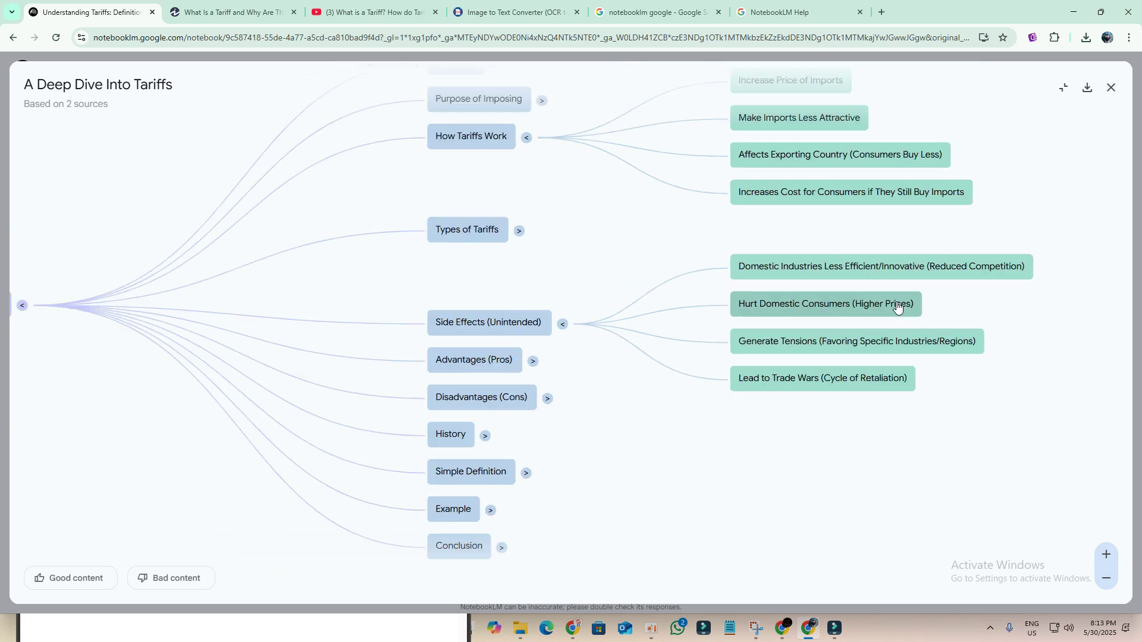
{"action": "scroll", "coordinate": [896, 308], "scroll_direction": "down", "scroll_amount": 2}
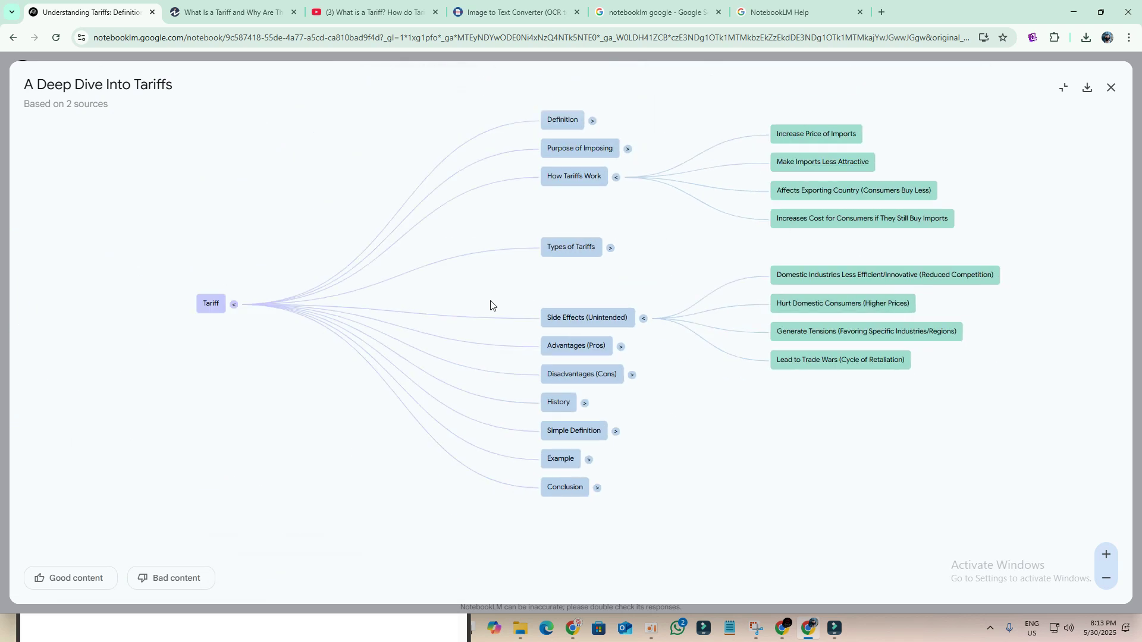
{"action": "left_click", "coordinate": [1111, 87]}
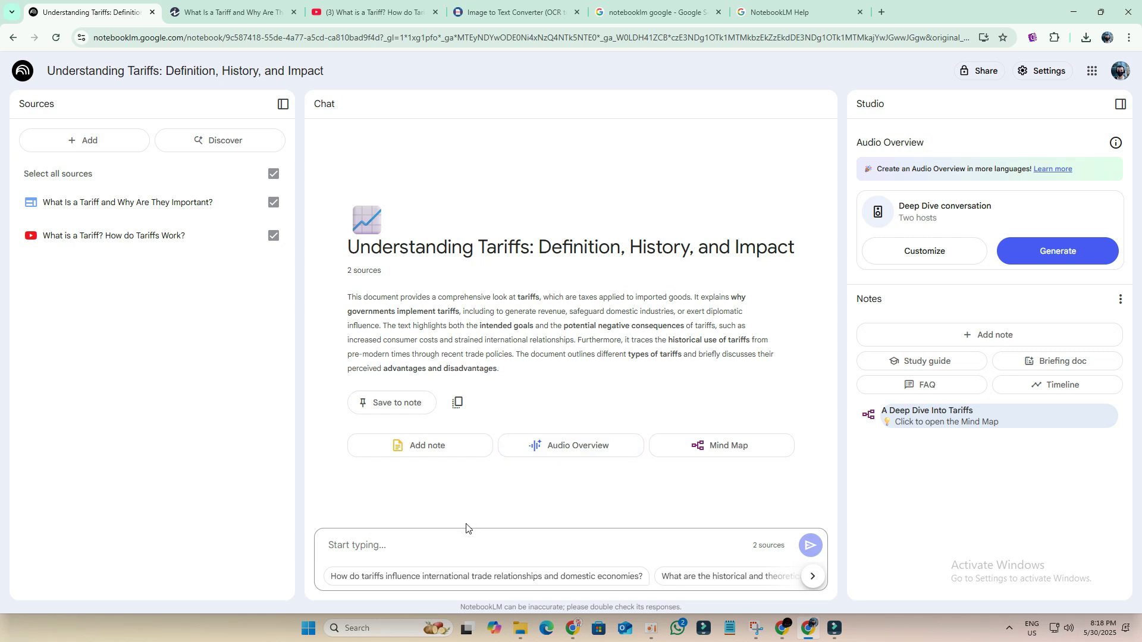
Send 'What are the disadvantages of tariffs?' in the notebook chat
{"action": "left_click", "coordinate": [475, 548]}
{"action": "key", "text": "ctrl+v"}
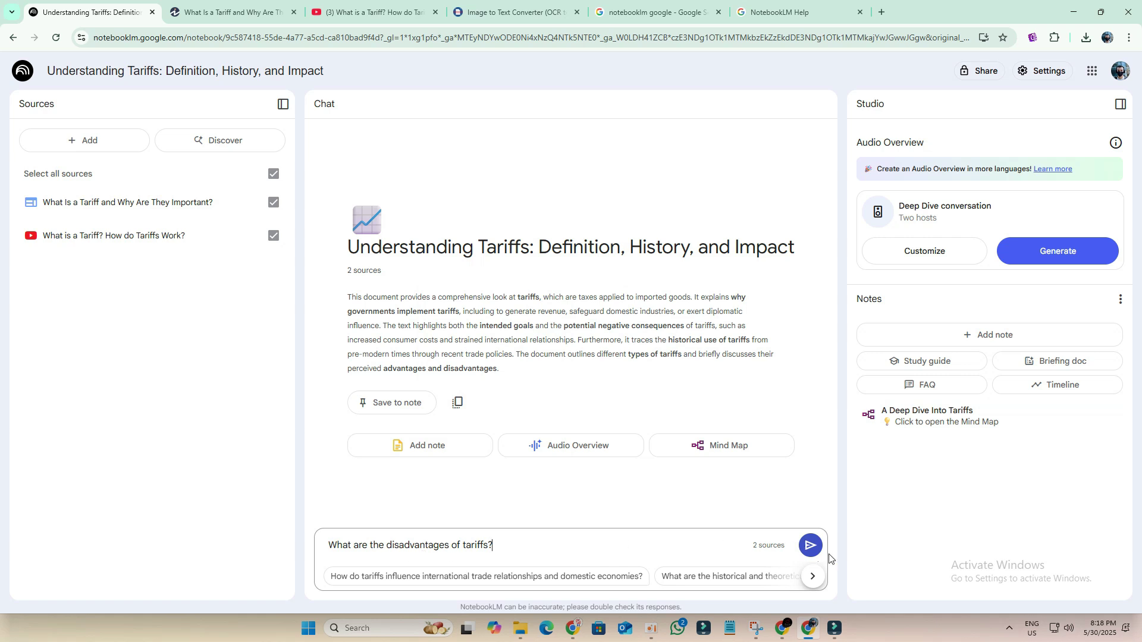
{"action": "left_click", "coordinate": [810, 545]}
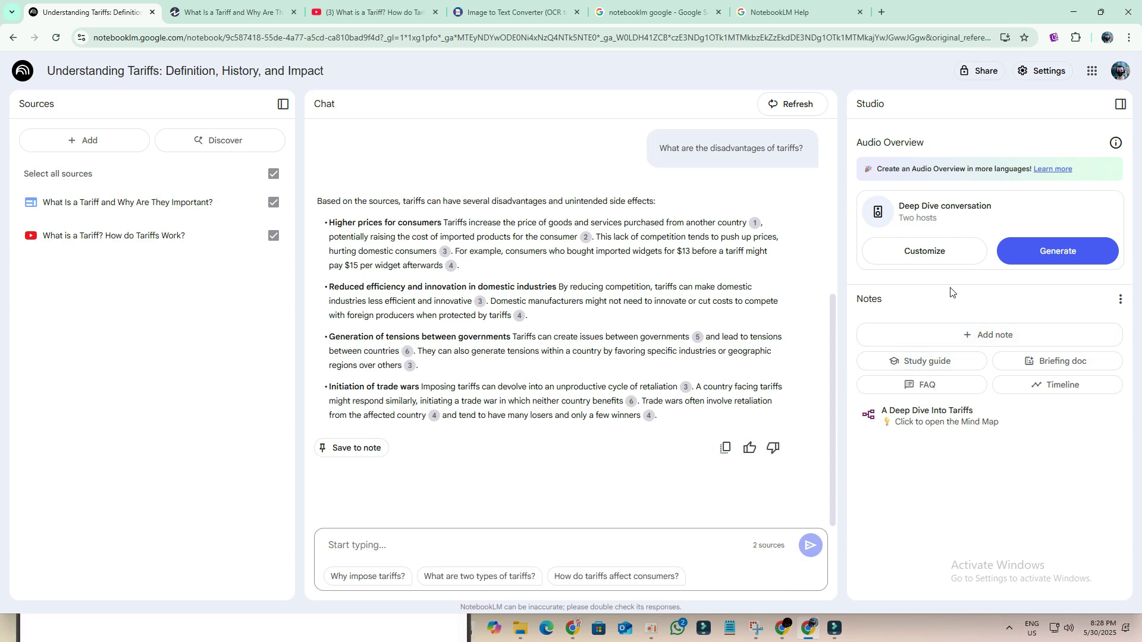
Generate the Studio Audio Overview and play the finished audio
{"action": "left_click", "coordinate": [1057, 258]}
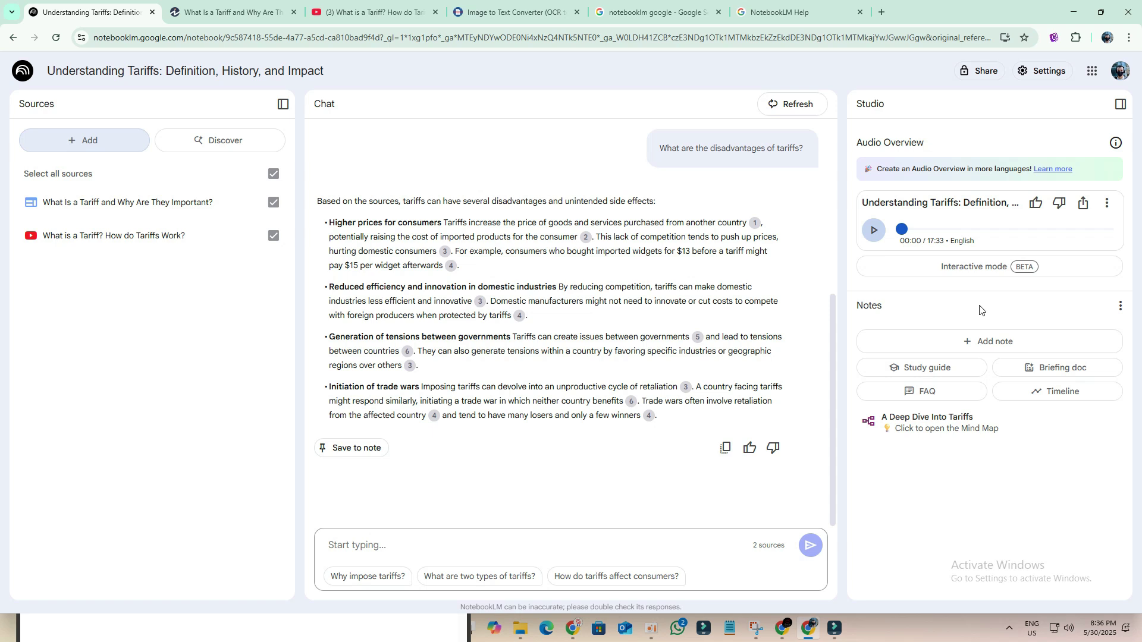
{"action": "left_click", "coordinate": [873, 230]}
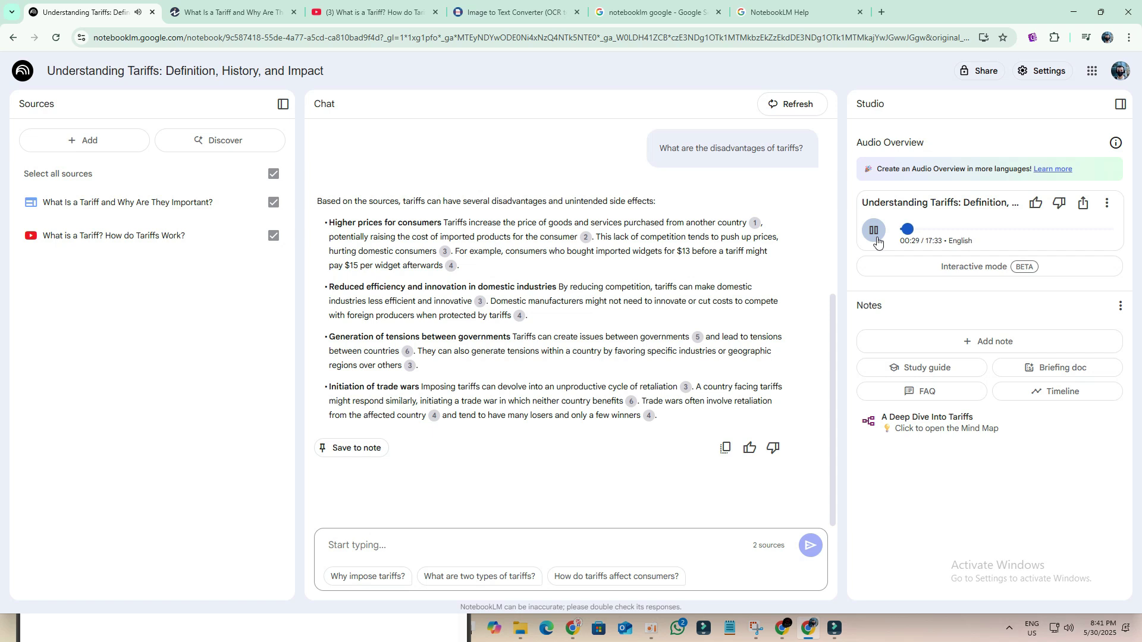
{"action": "left_click", "coordinate": [875, 231]}
Play the audio overview in interactive mode and join the hosts' conversation
{"action": "left_click", "coordinate": [988, 268]}
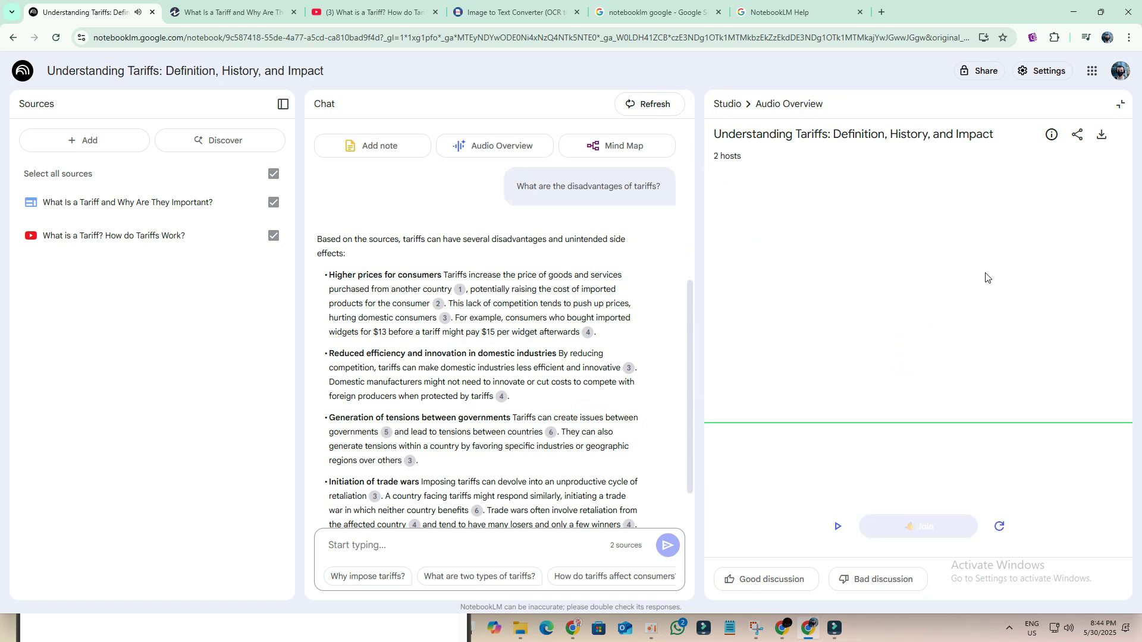
{"action": "left_click", "coordinate": [837, 529]}
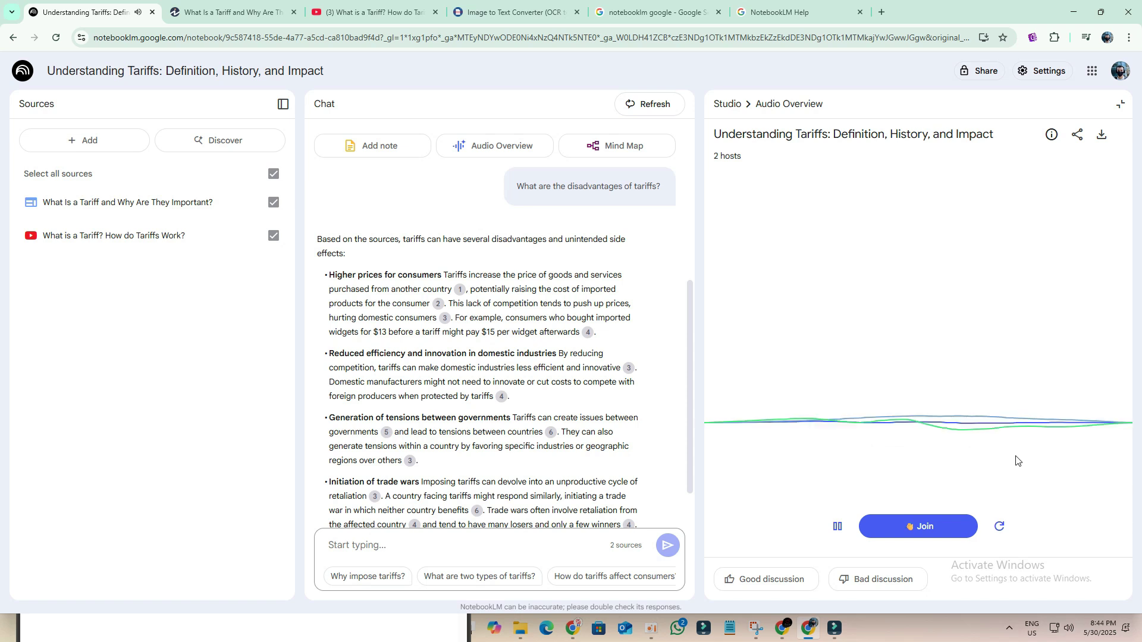
{"action": "left_click", "coordinate": [948, 534]}
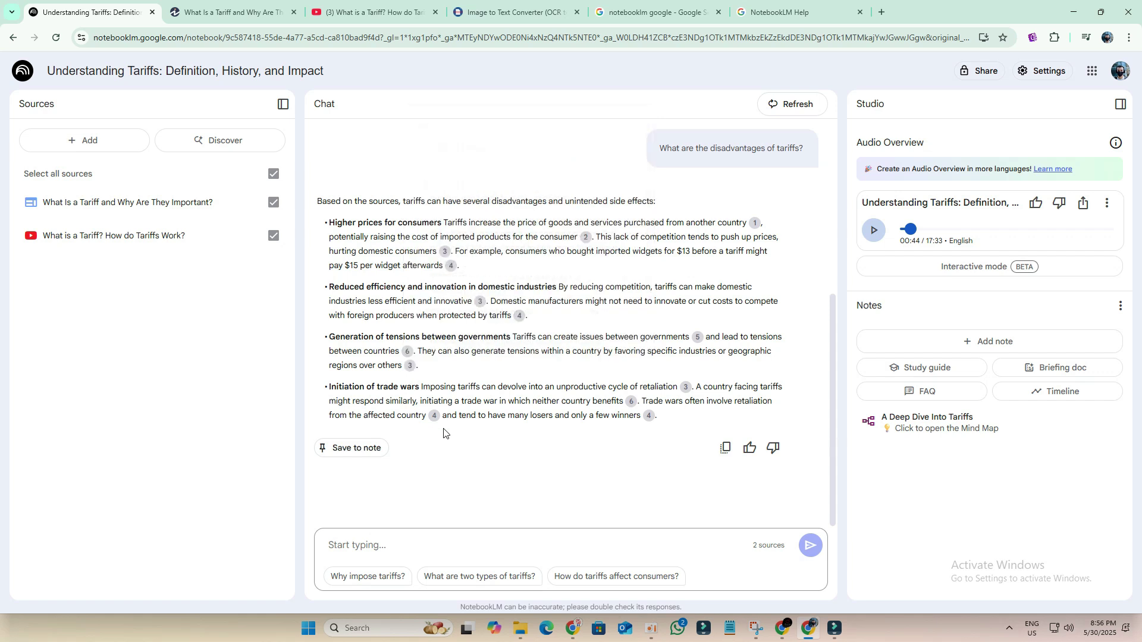
Open the cited retaliation and trade-war passage in the tariff video's transcript
{"action": "left_click", "coordinate": [434, 414]}
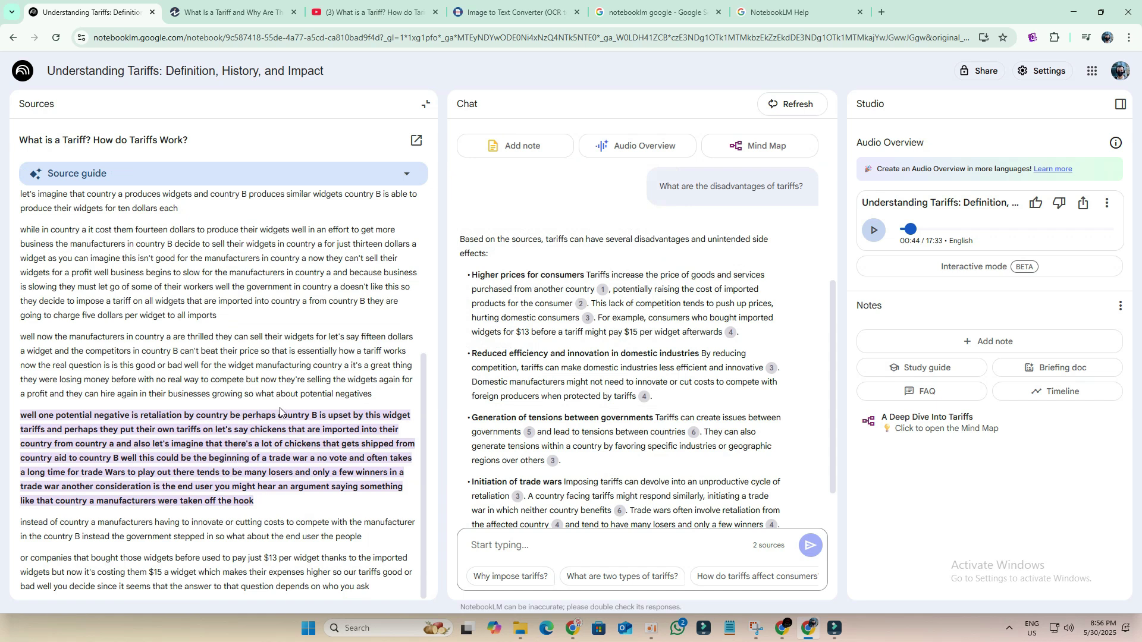
{"action": "scroll", "coordinate": [280, 410], "scroll_direction": "up", "scroll_amount": 8}
{"action": "scroll", "coordinate": [282, 406], "scroll_direction": "up", "scroll_amount": 2}
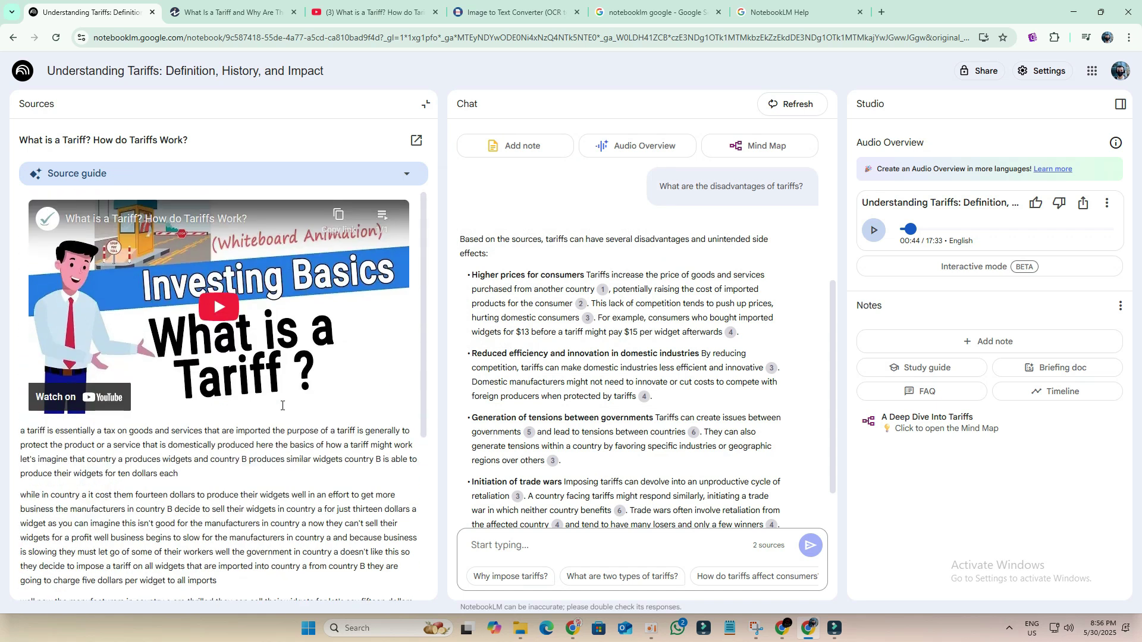
{"action": "scroll", "coordinate": [282, 406], "scroll_direction": "down", "scroll_amount": 4}
{"action": "scroll", "coordinate": [282, 406], "scroll_direction": "up", "scroll_amount": 4}
{"action": "scroll", "coordinate": [282, 406], "scroll_direction": "down", "scroll_amount": 6}
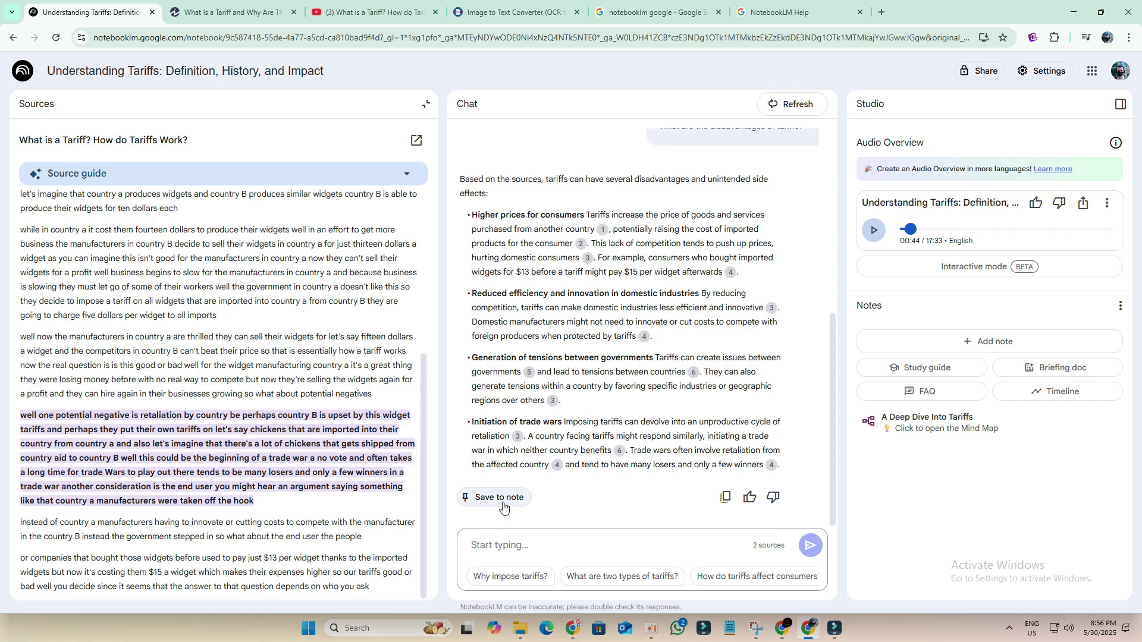
Save the answer as note 'Disadvantages and Unintended Side Effects of Tariffs', review it, close source view
{"action": "left_click", "coordinate": [499, 497]}
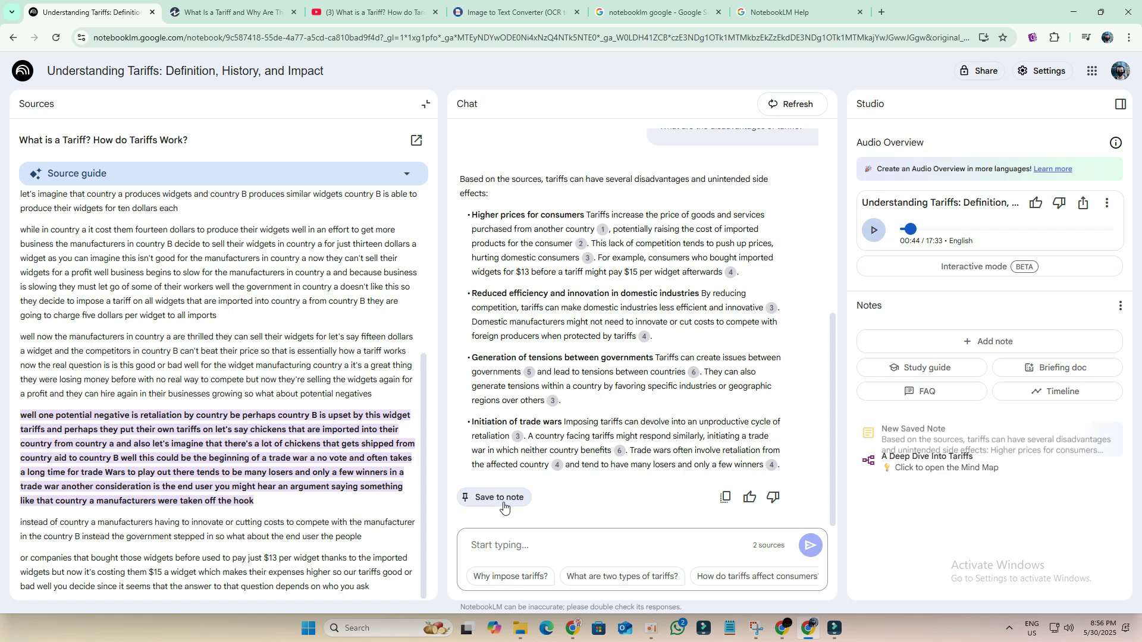
{"action": "left_click", "coordinate": [937, 429]}
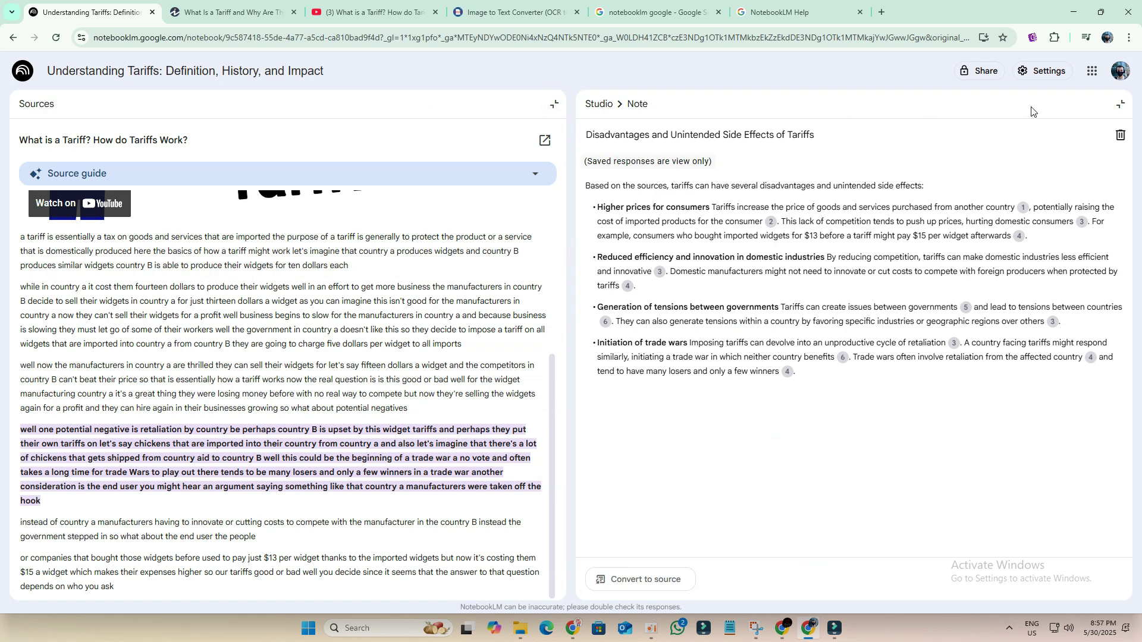
{"action": "left_click", "coordinate": [1122, 108]}
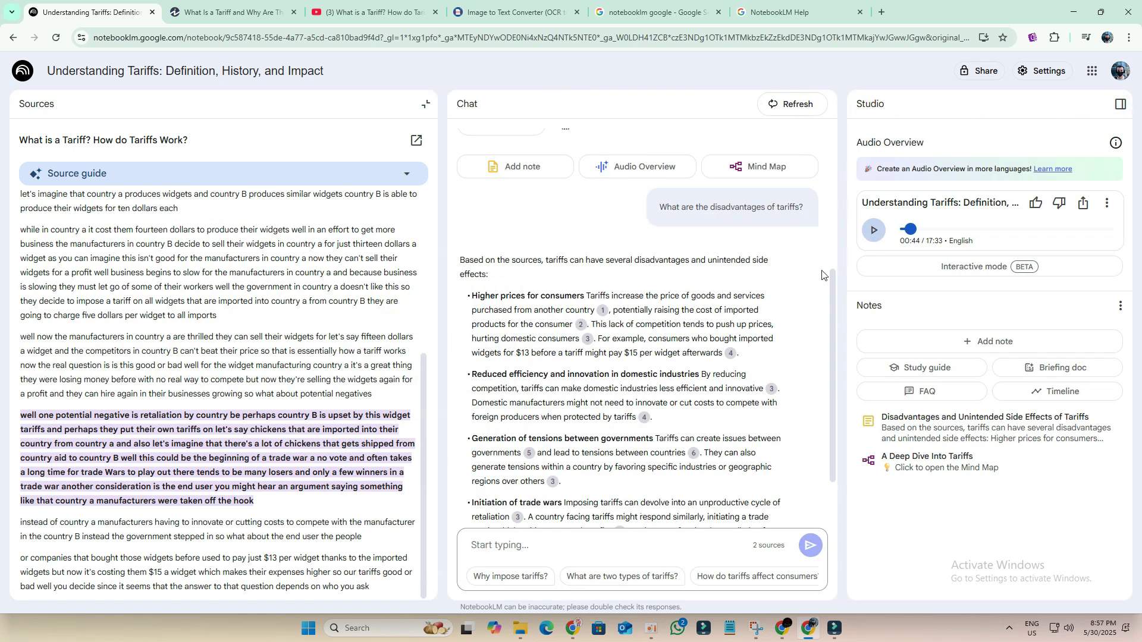
{"action": "scroll", "coordinate": [805, 352], "scroll_direction": "down", "scroll_amount": 2}
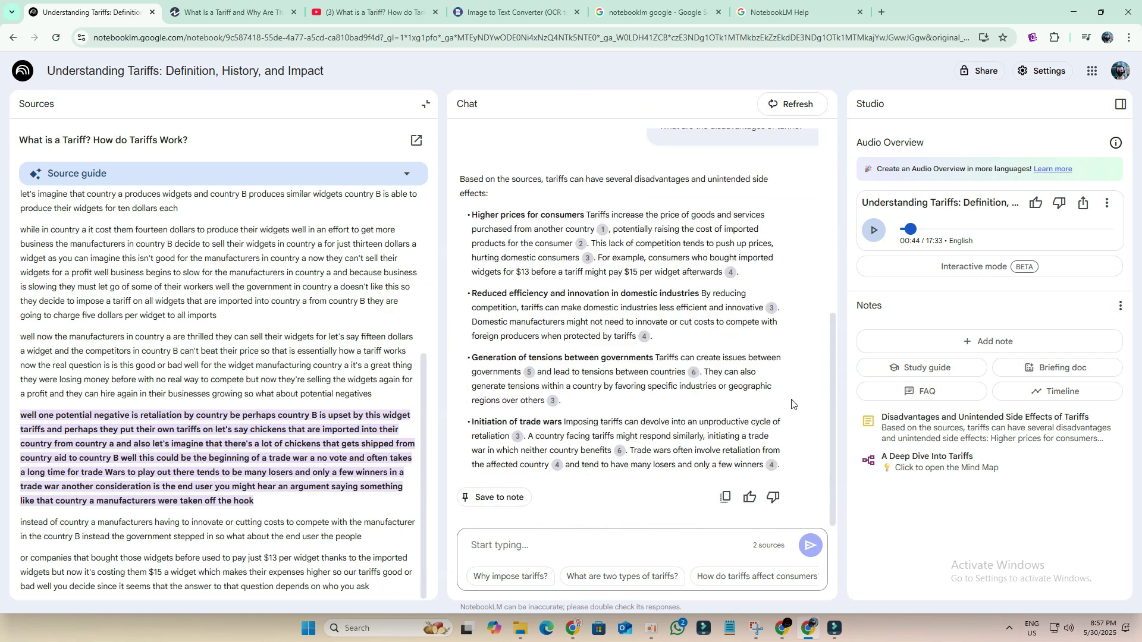
{"action": "key", "text": "Escape"}
Generate and read the FAQ note 'Understanding Tariffs: Definitions, Functions, and Impacts', then show Add sources
{"action": "left_click", "coordinate": [927, 391]}
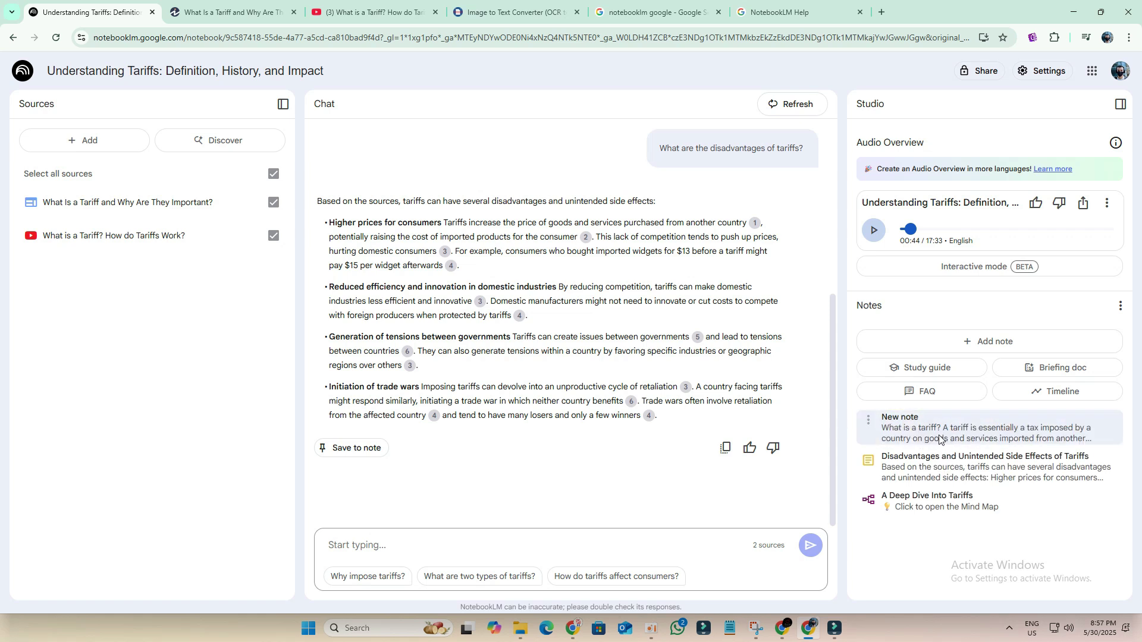
{"action": "left_click", "coordinate": [940, 438]}
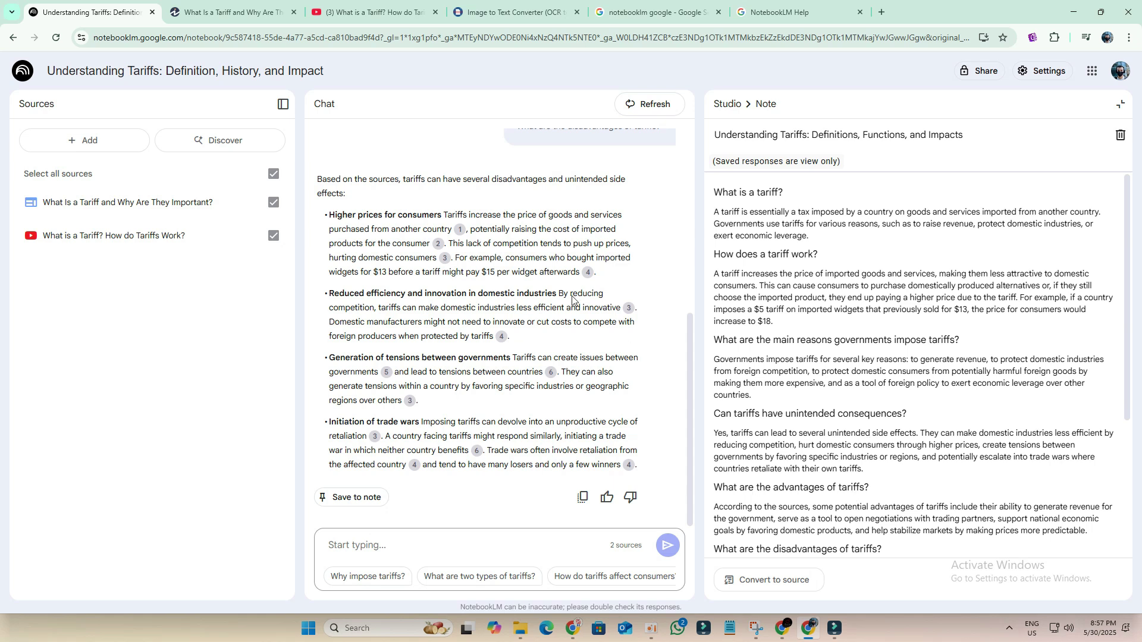
{"action": "left_click", "coordinate": [84, 140]}
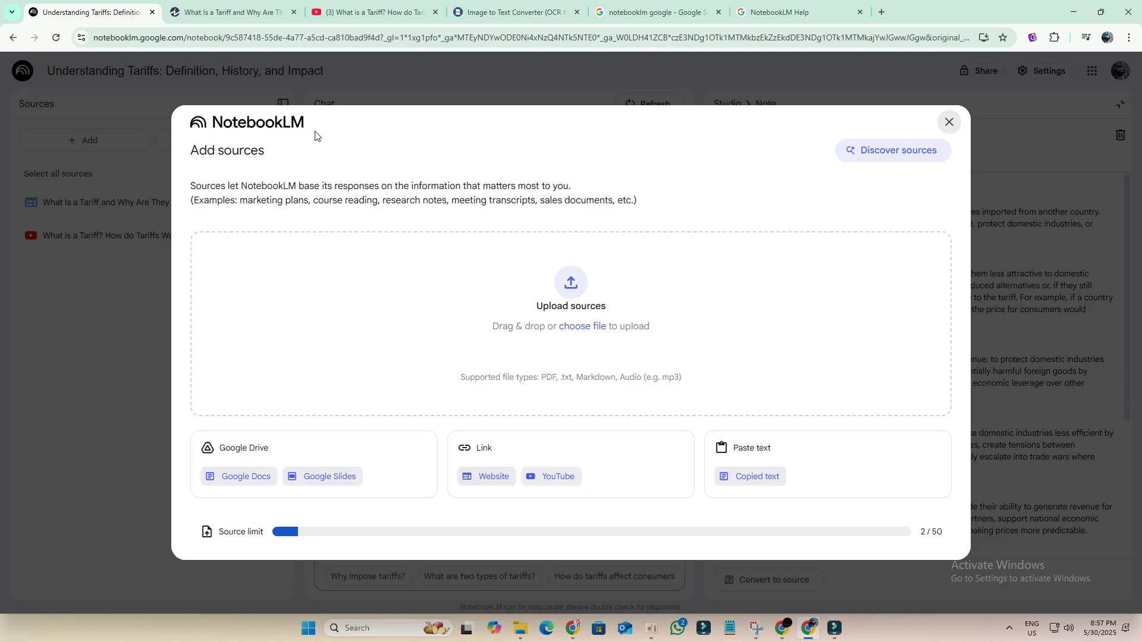
Dismiss the Add sources dialog without adding anything and close the FAQ note view
{"action": "left_click", "coordinate": [949, 121]}
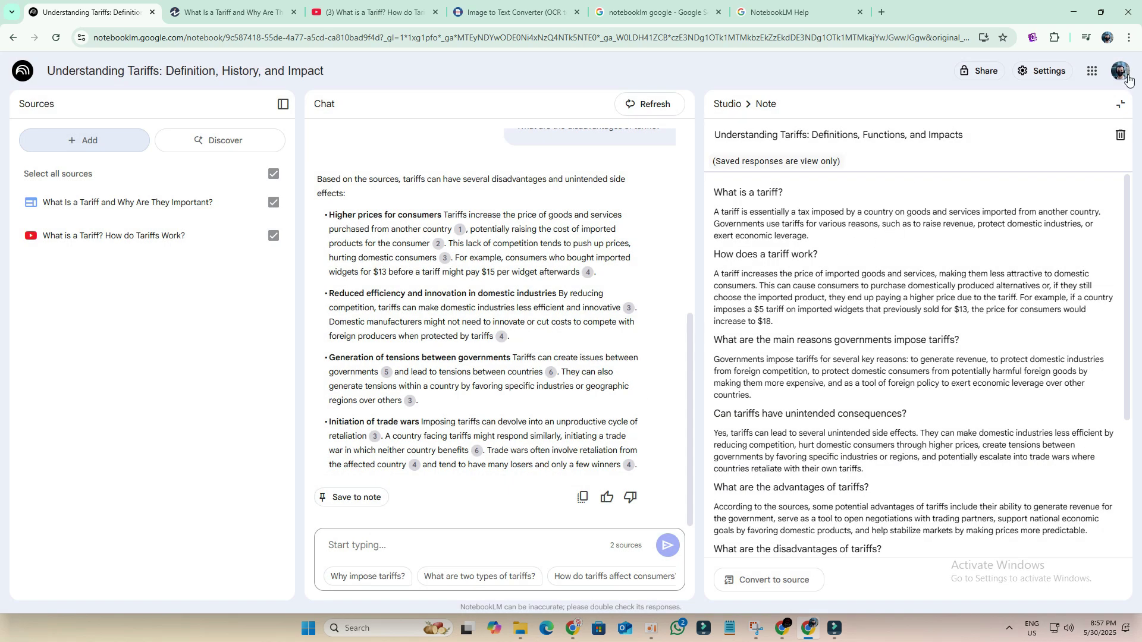
{"action": "left_click", "coordinate": [1116, 104]}
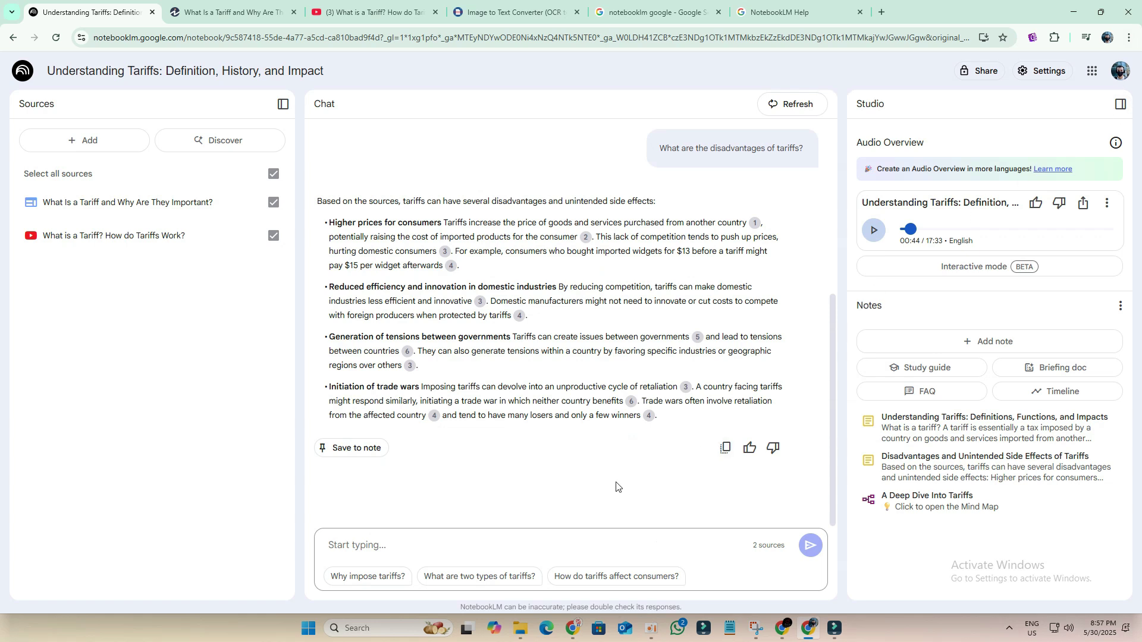
{"action": "scroll", "coordinate": [617, 487], "scroll_direction": "up", "scroll_amount": 3}
{"action": "scroll", "coordinate": [617, 487], "scroll_direction": "up", "scroll_amount": 3}
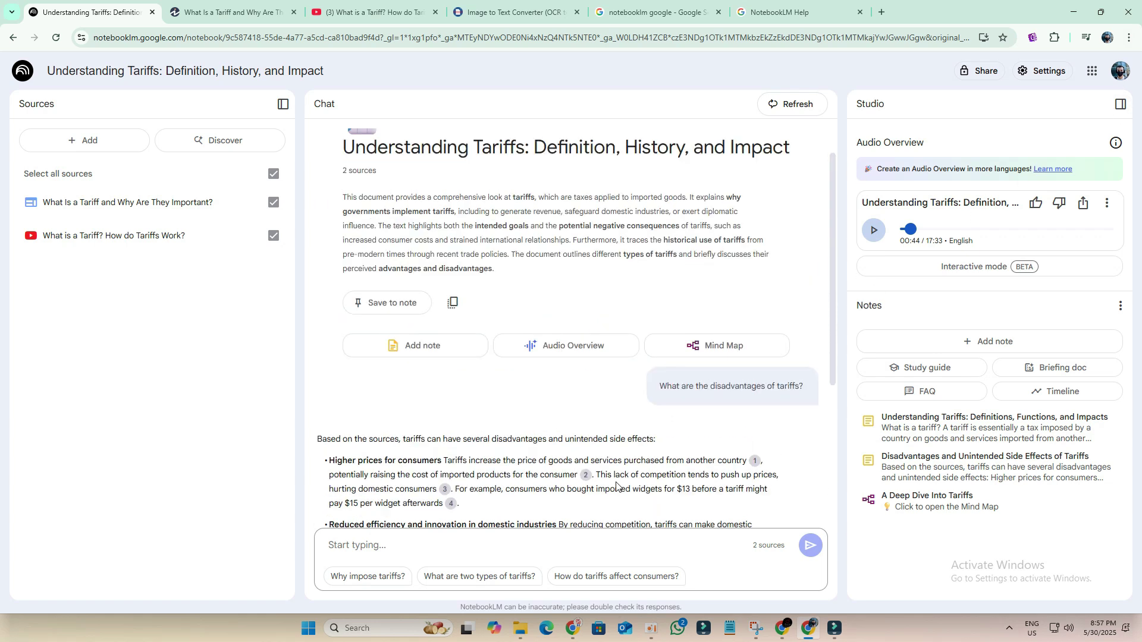
{"action": "scroll", "coordinate": [616, 487], "scroll_direction": "up", "scroll_amount": 1}
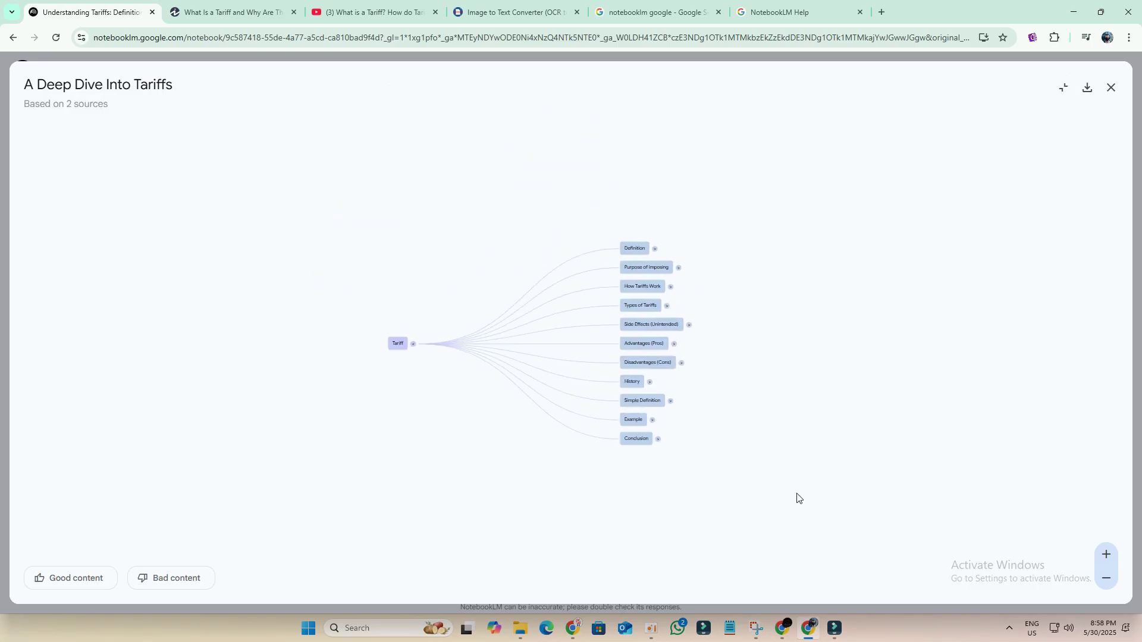
{"action": "left_click_drag", "start_coordinate": [731, 444], "coordinate": [814, 487]}
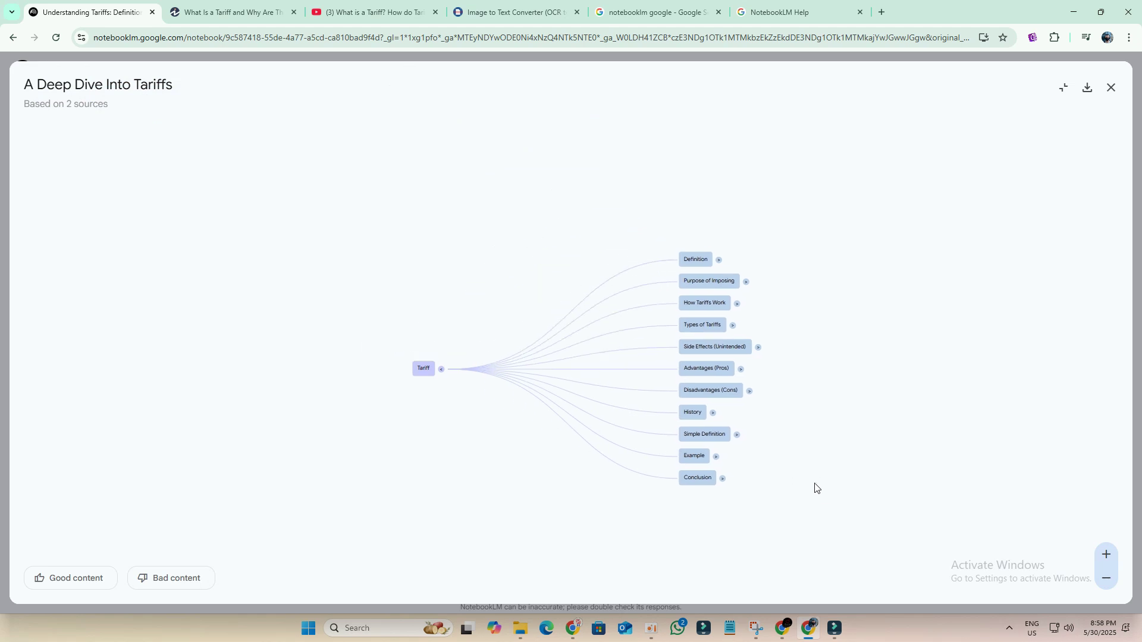
{"action": "scroll", "coordinate": [814, 487], "scroll_direction": "up", "scroll_amount": 4}
{"action": "scroll", "coordinate": [705, 408], "scroll_direction": "down", "scroll_amount": 2}
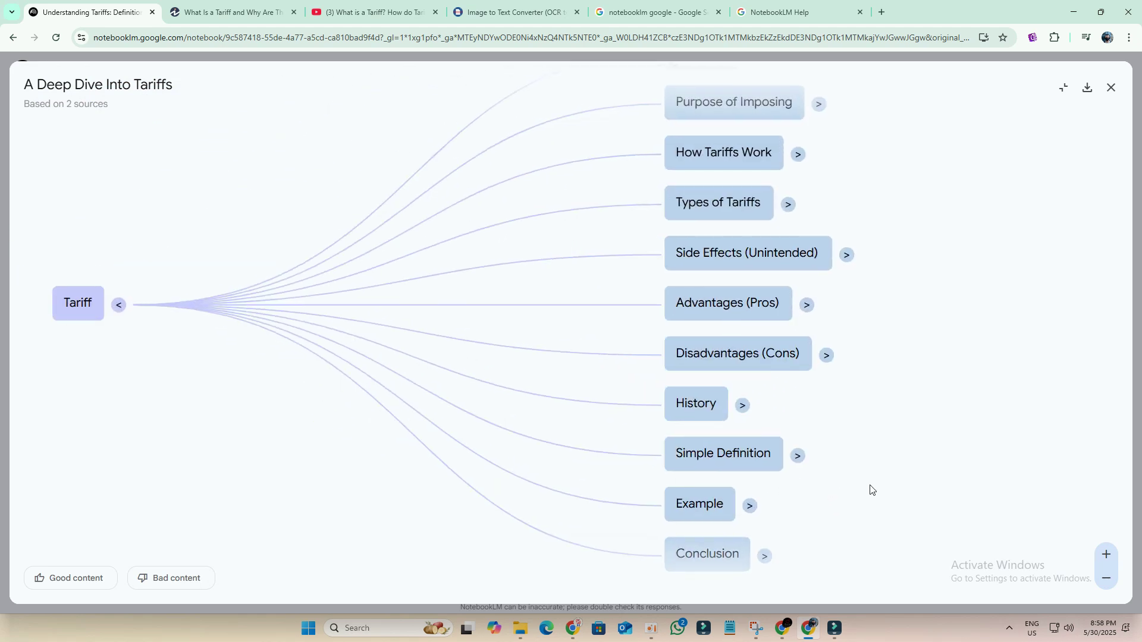
{"action": "scroll", "coordinate": [906, 443], "scroll_direction": "down", "scroll_amount": 2}
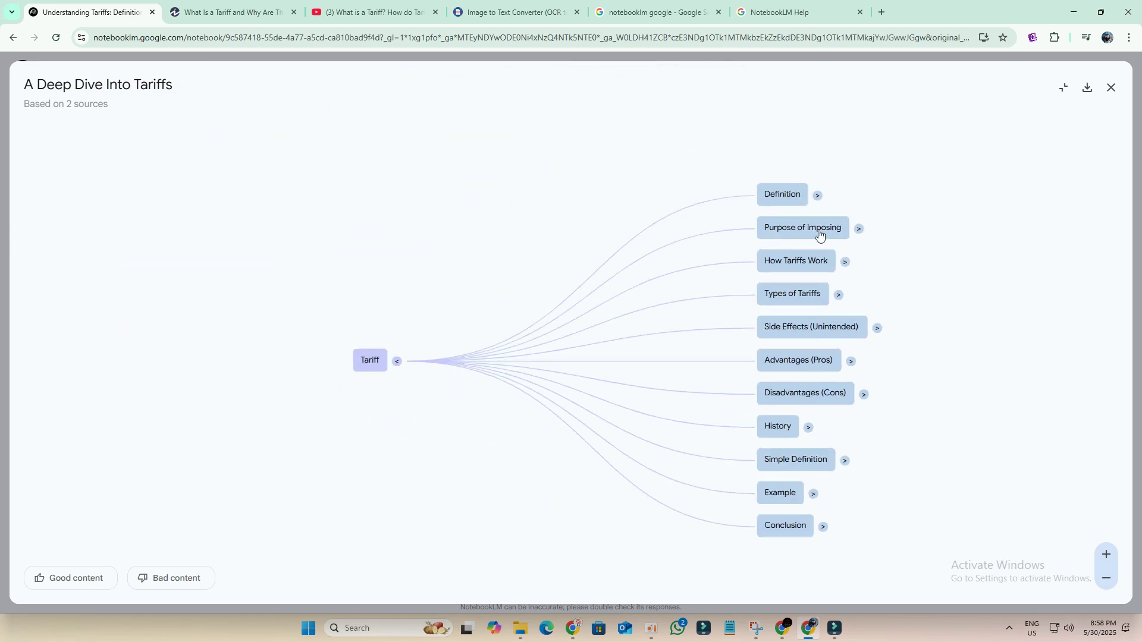